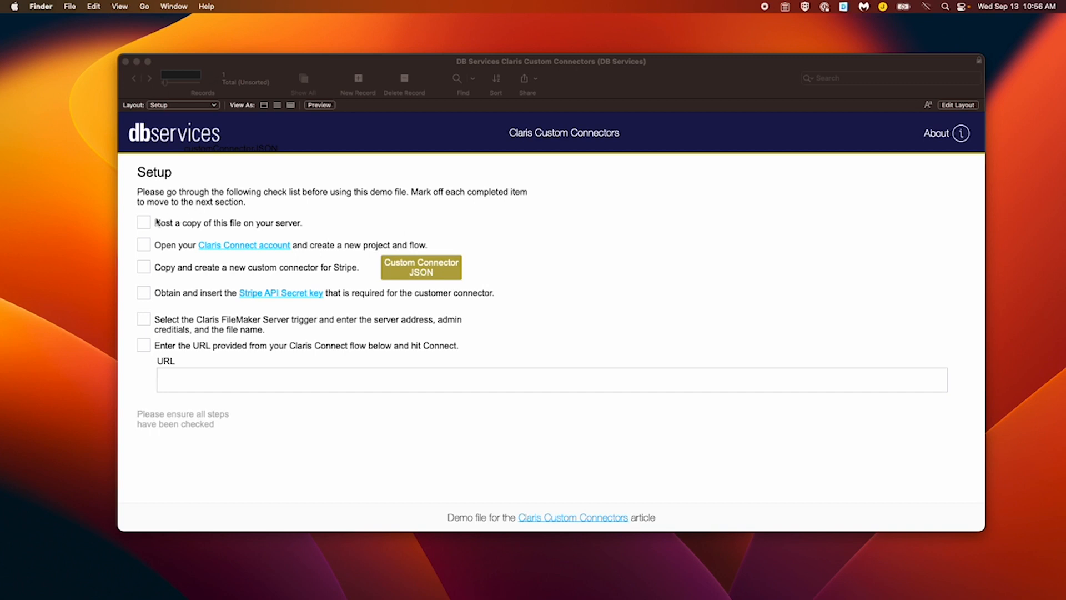
Tick the hosting and Claris Connect account checklist items, then minimize the opened browser
{"action": "left_click", "coordinate": [148, 224]}
{"action": "left_click", "coordinate": [147, 224]}
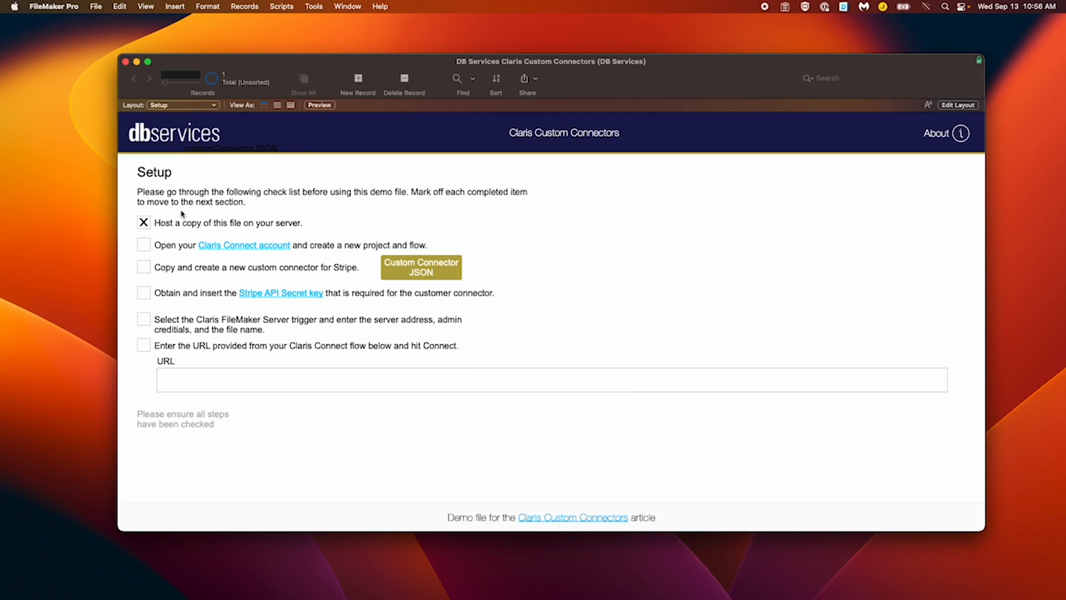
{"action": "left_click", "coordinate": [223, 247]}
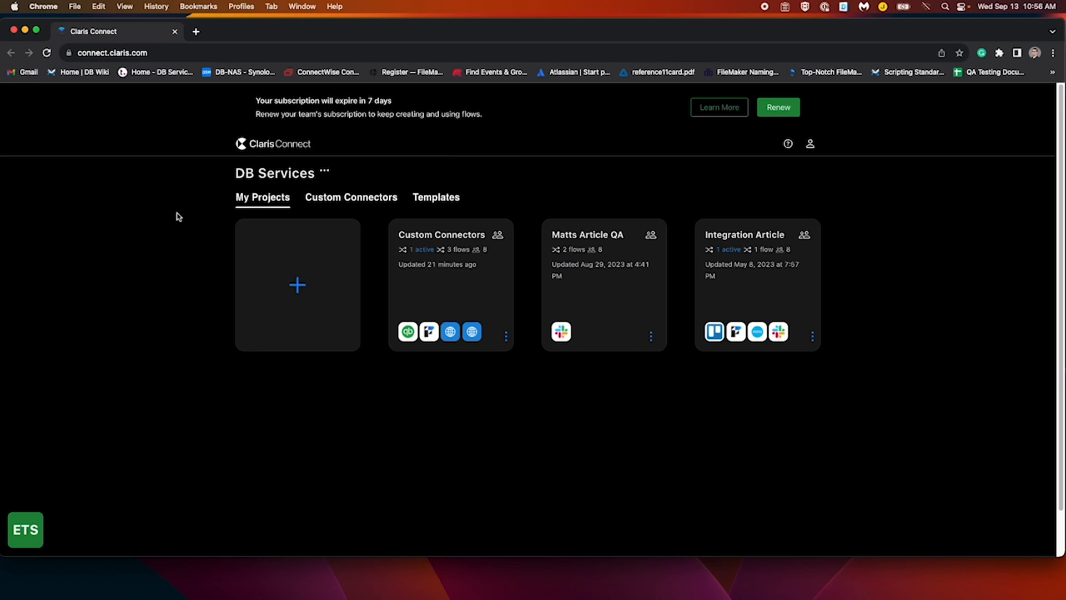
{"action": "left_click", "coordinate": [25, 31]}
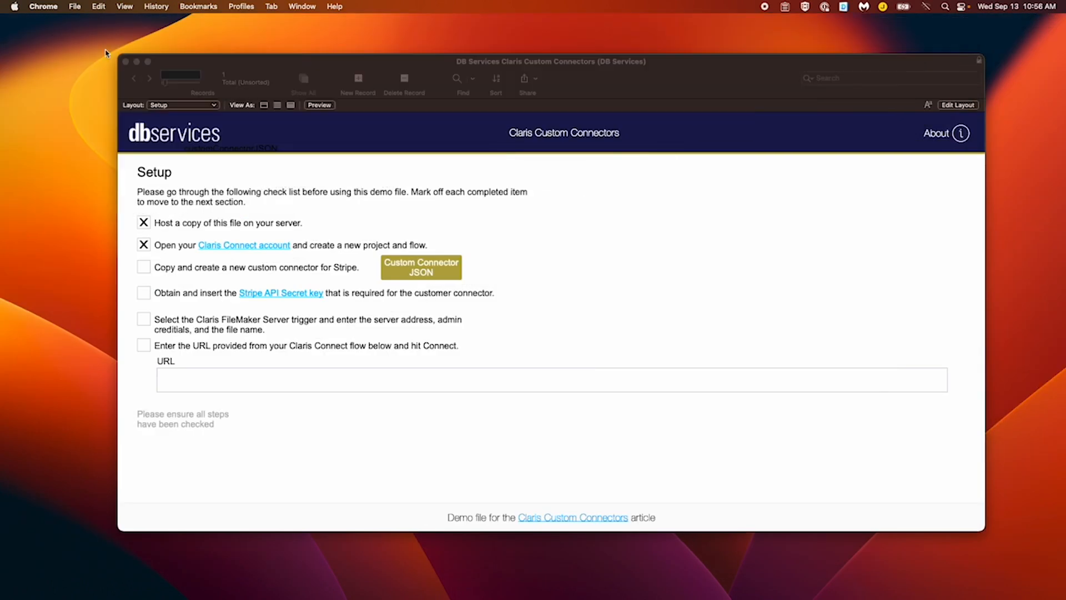
Tick the Stripe connector step and copy the Stripe custom connector JSON from its popover
{"action": "left_click", "coordinate": [149, 271]}
{"action": "left_click", "coordinate": [147, 272]}
{"action": "left_click", "coordinate": [422, 260]}
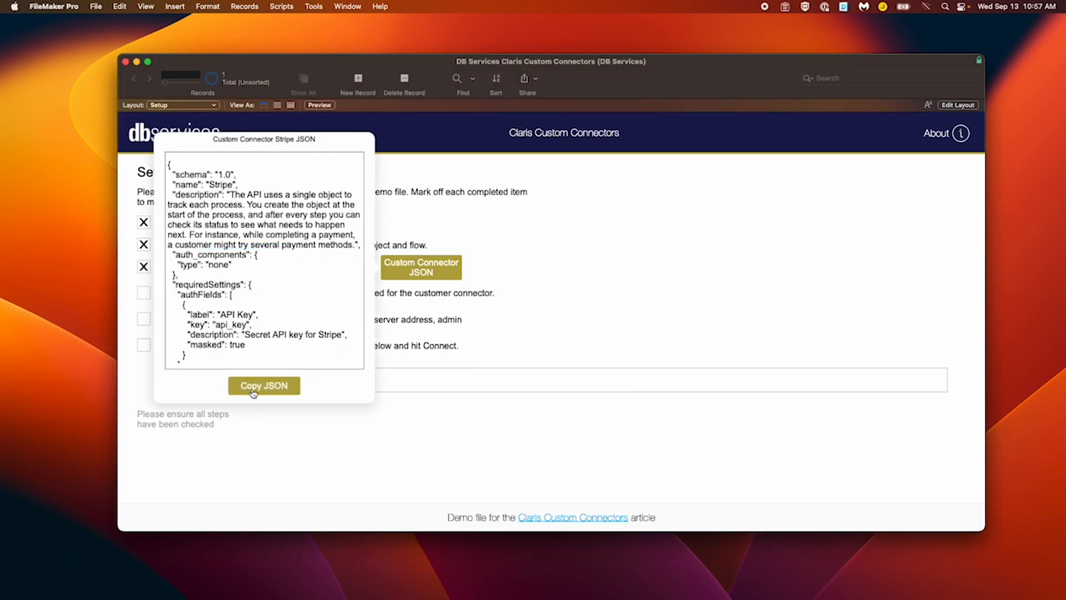
{"action": "left_click", "coordinate": [254, 392]}
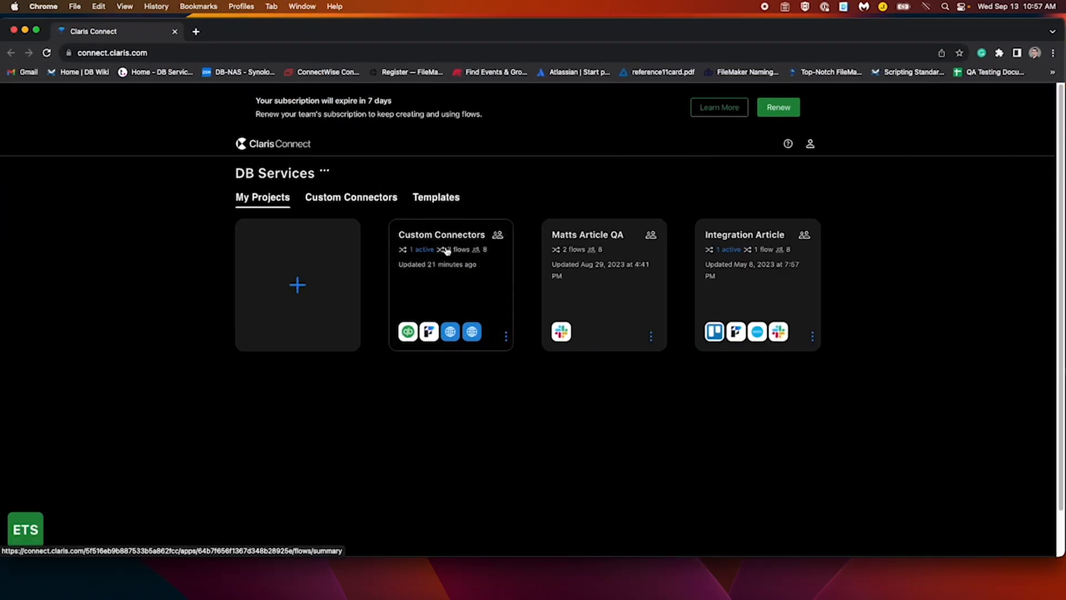
Create a new custom connector, My connector, and paste the Stripe JSON over its default code
{"action": "left_click", "coordinate": [360, 204]}
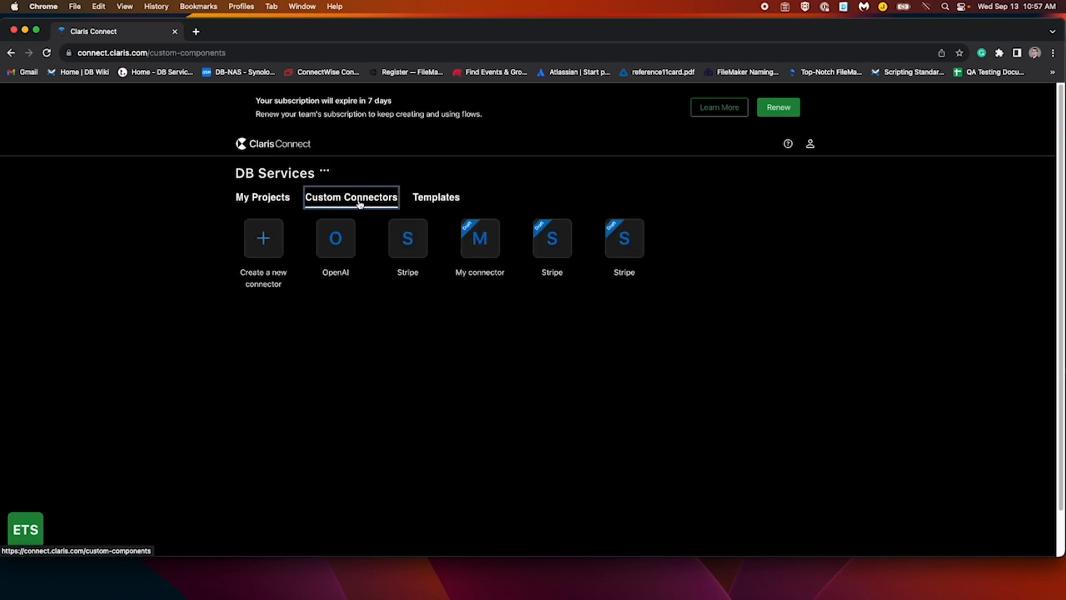
{"action": "left_click", "coordinate": [265, 237]}
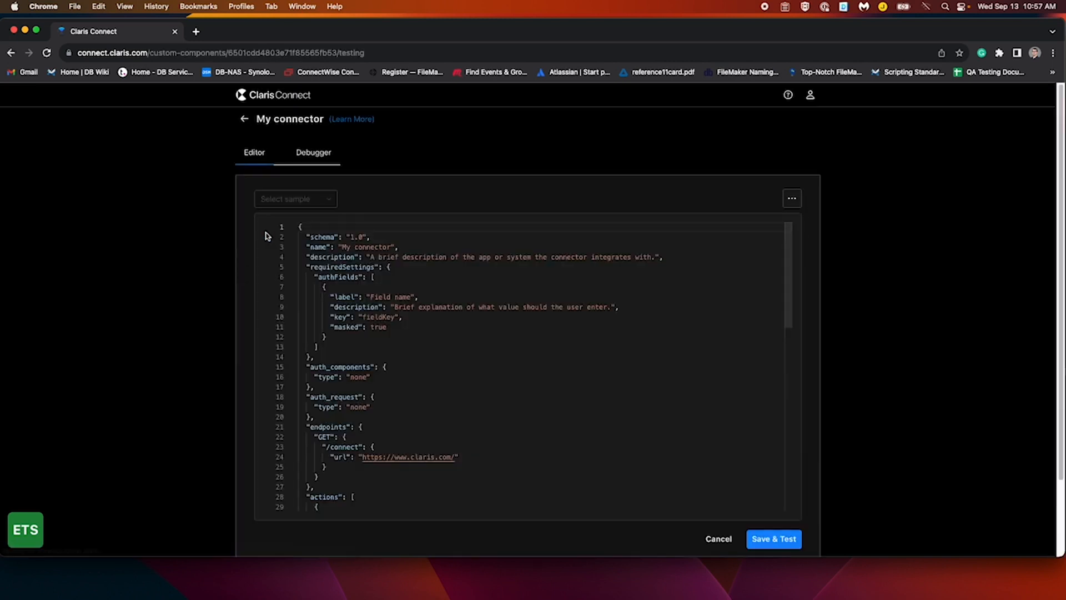
{"action": "left_click", "coordinate": [472, 331]}
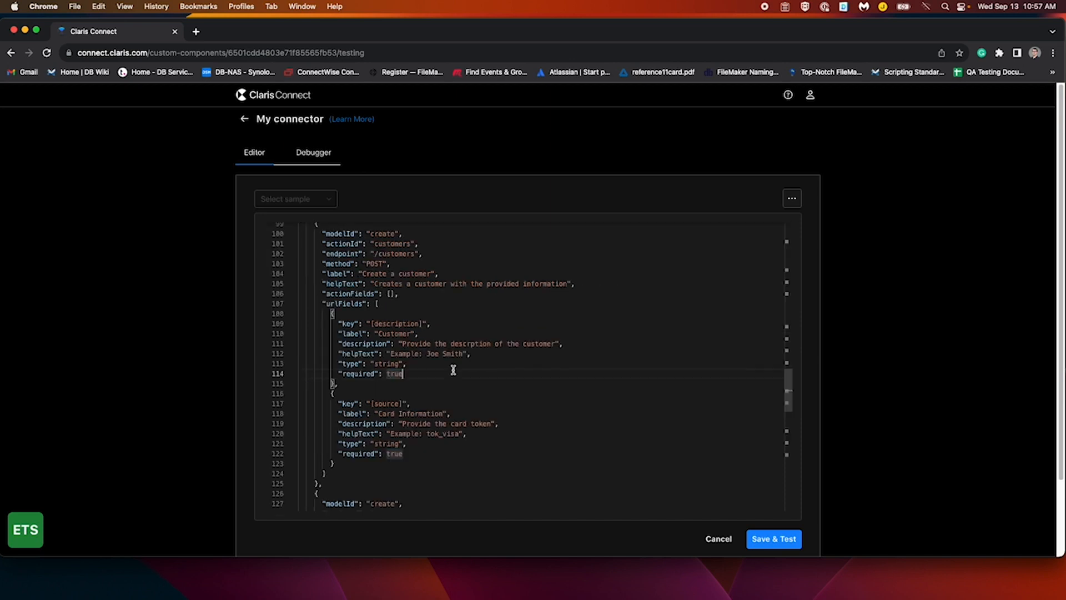
{"action": "key", "text": "super+a"}
{"action": "key", "text": "BackSpace"}
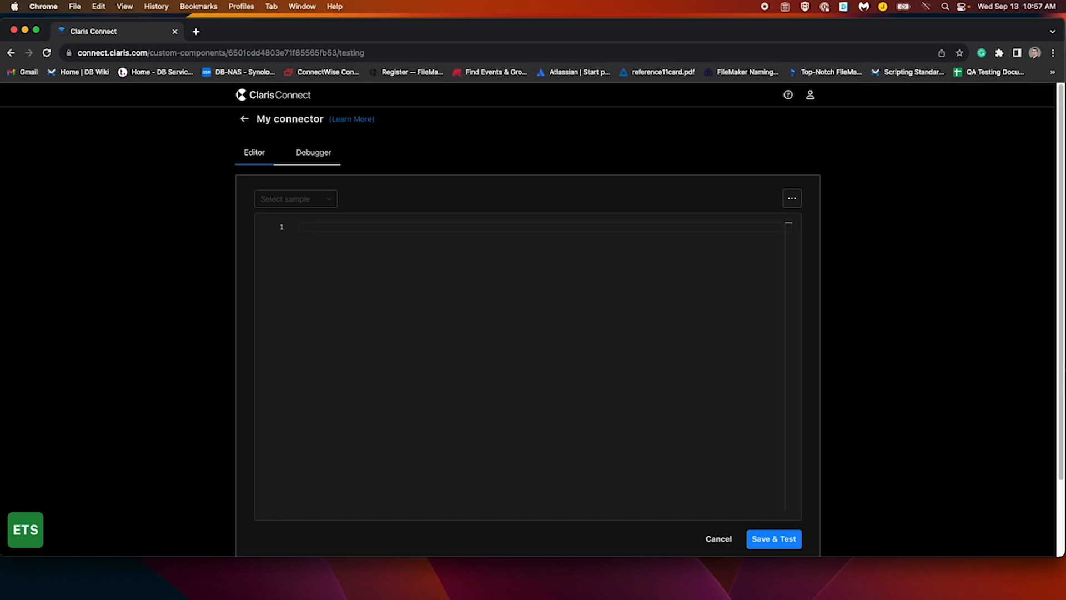
{"action": "key", "text": "super+v"}
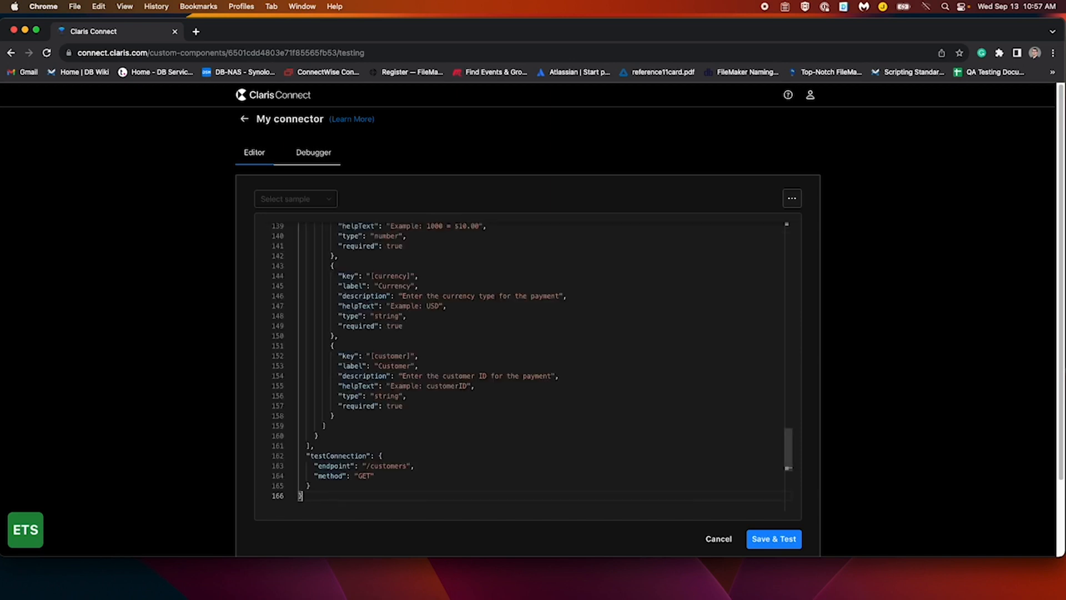
{"action": "scroll", "coordinate": [452, 386], "scroll_direction": "up", "scroll_amount": 20}
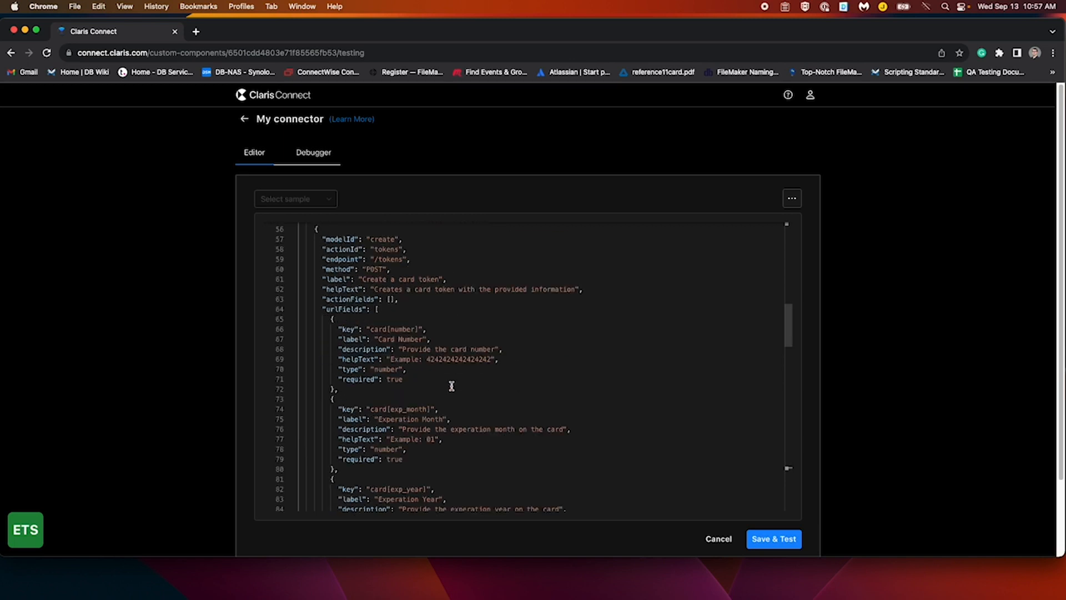
{"action": "scroll", "coordinate": [451, 386], "scroll_direction": "up", "scroll_amount": 2}
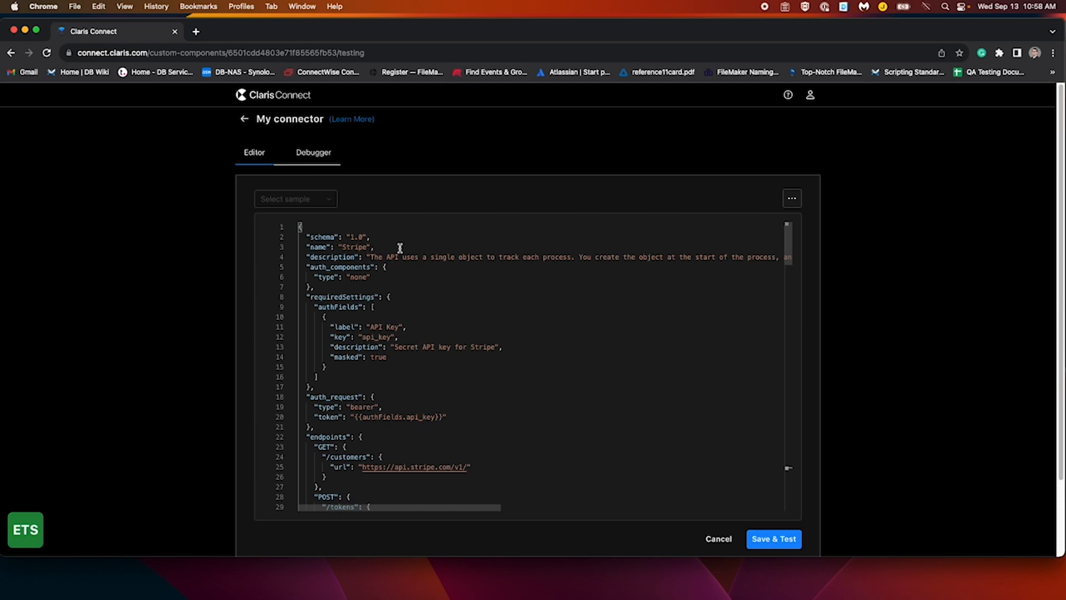
{"action": "scroll", "coordinate": [438, 291], "scroll_direction": "down", "scroll_amount": 1}
{"action": "scroll", "coordinate": [438, 291], "scroll_direction": "down", "scroll_amount": 1}
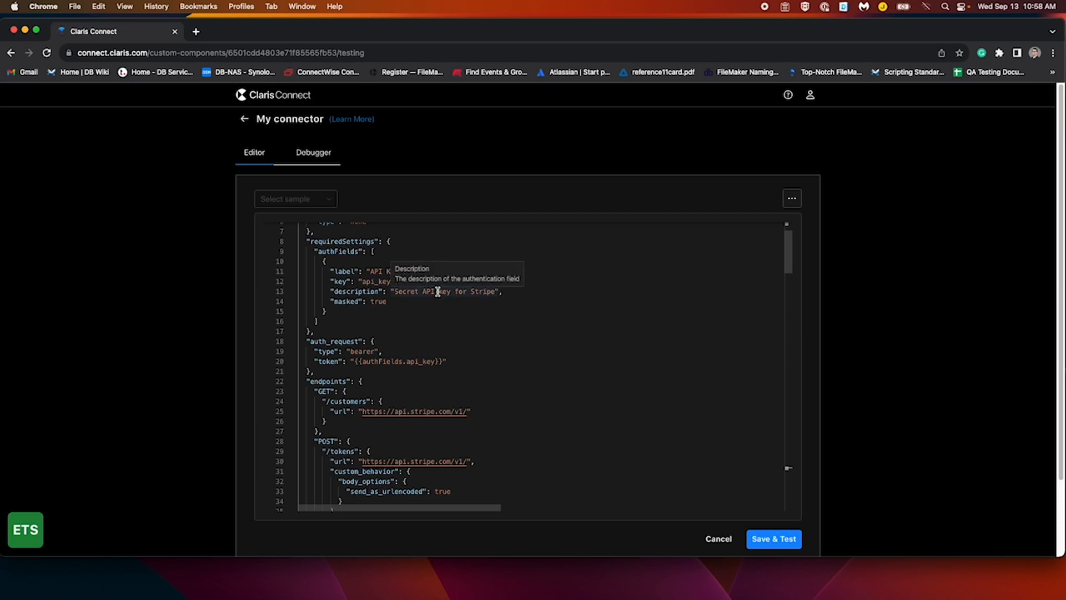
{"action": "scroll", "coordinate": [442, 305], "scroll_direction": "down", "scroll_amount": 1}
{"action": "scroll", "coordinate": [443, 307], "scroll_direction": "down", "scroll_amount": 1}
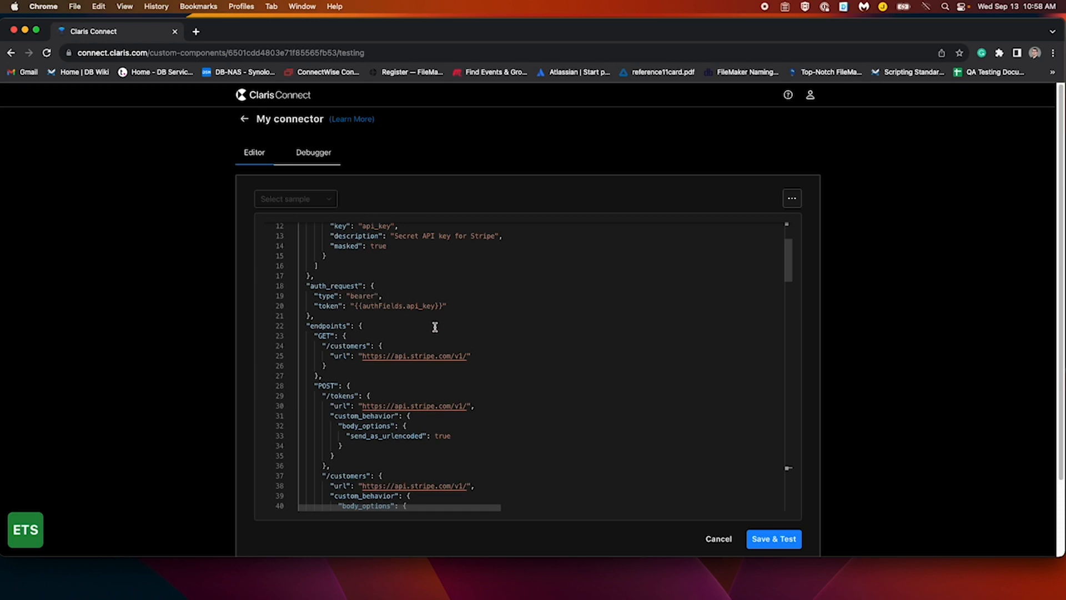
{"action": "scroll", "coordinate": [467, 350], "scroll_direction": "down", "scroll_amount": 2}
{"action": "scroll", "coordinate": [471, 361], "scroll_direction": "down", "scroll_amount": 1}
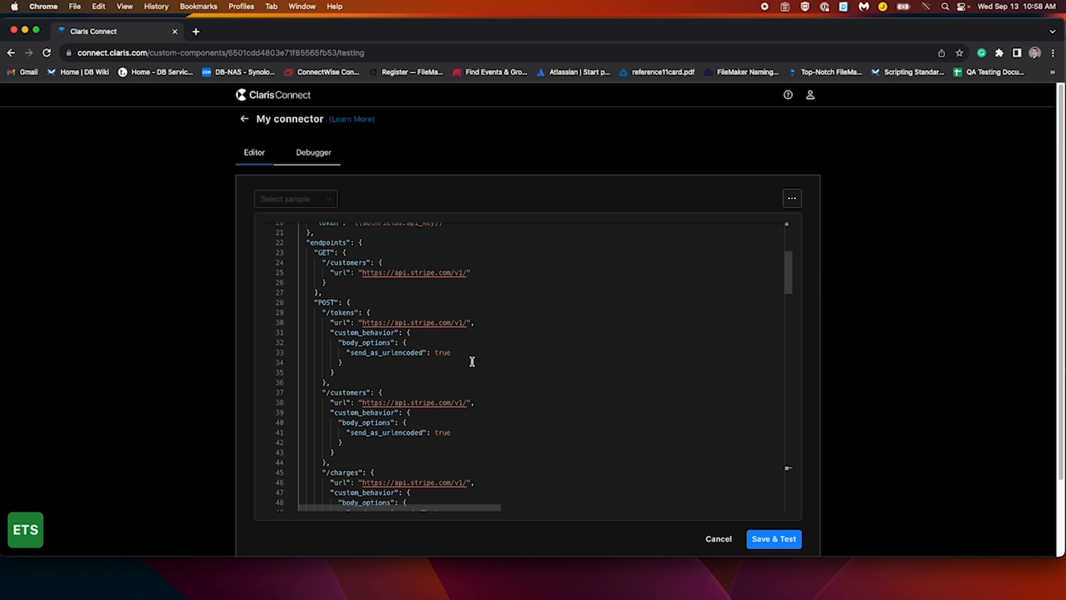
{"action": "scroll", "coordinate": [472, 362], "scroll_direction": "down", "scroll_amount": 2}
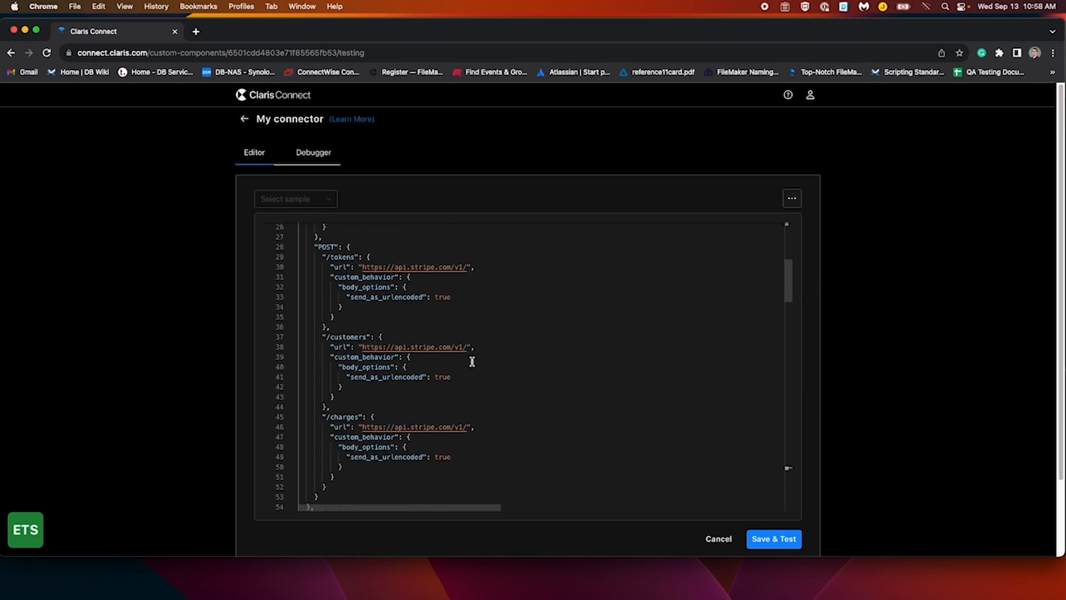
{"action": "scroll", "coordinate": [472, 361], "scroll_direction": "down", "scroll_amount": 7}
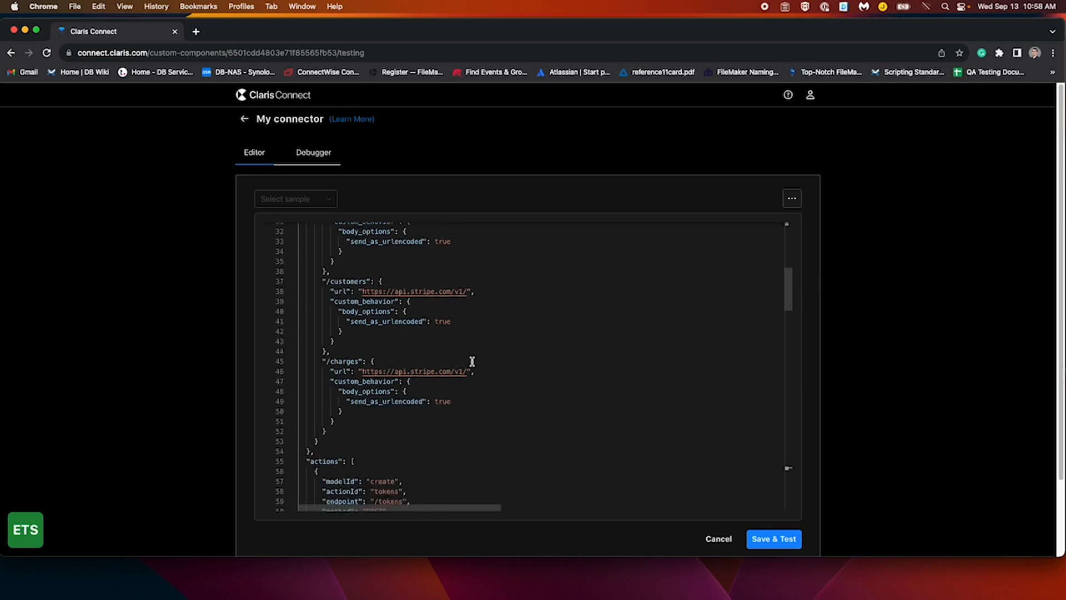
{"action": "scroll", "coordinate": [472, 362], "scroll_direction": "down", "scroll_amount": 1}
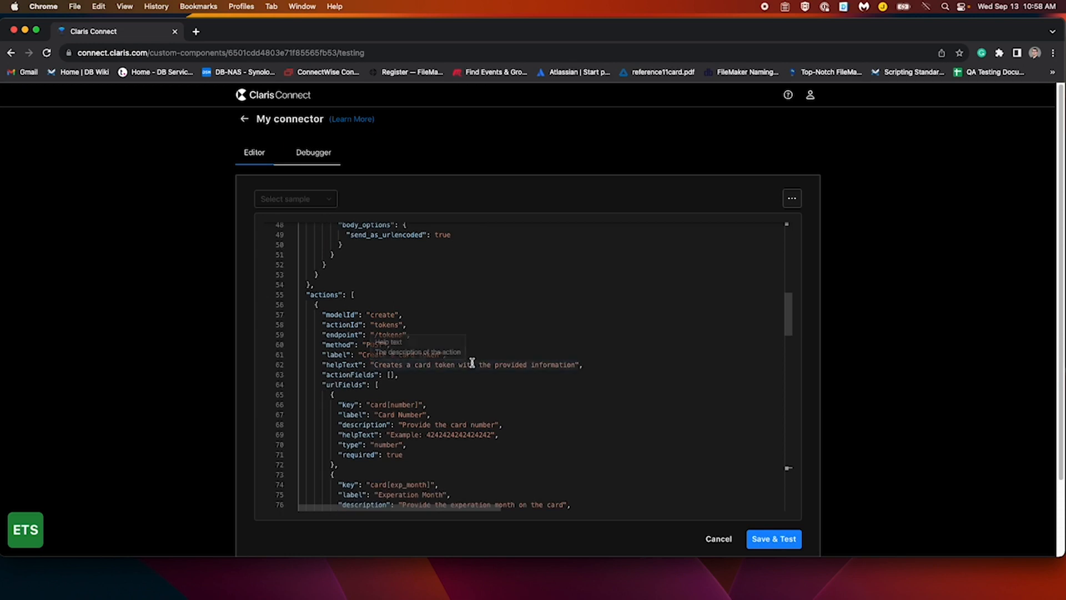
{"action": "scroll", "coordinate": [474, 362], "scroll_direction": "down", "scroll_amount": 2}
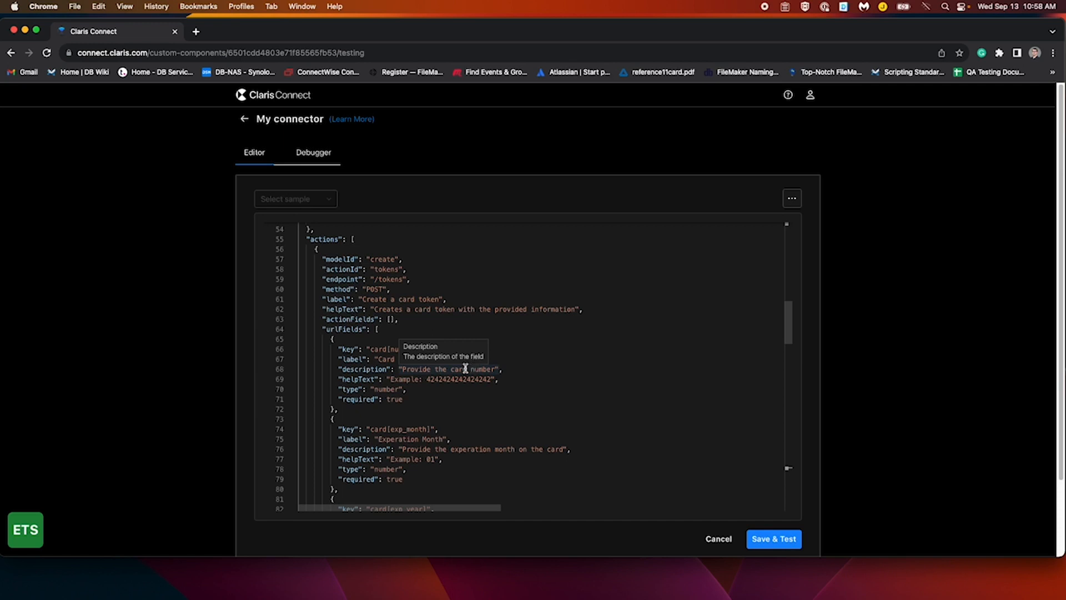
{"action": "scroll", "coordinate": [514, 399], "scroll_direction": "down", "scroll_amount": 15}
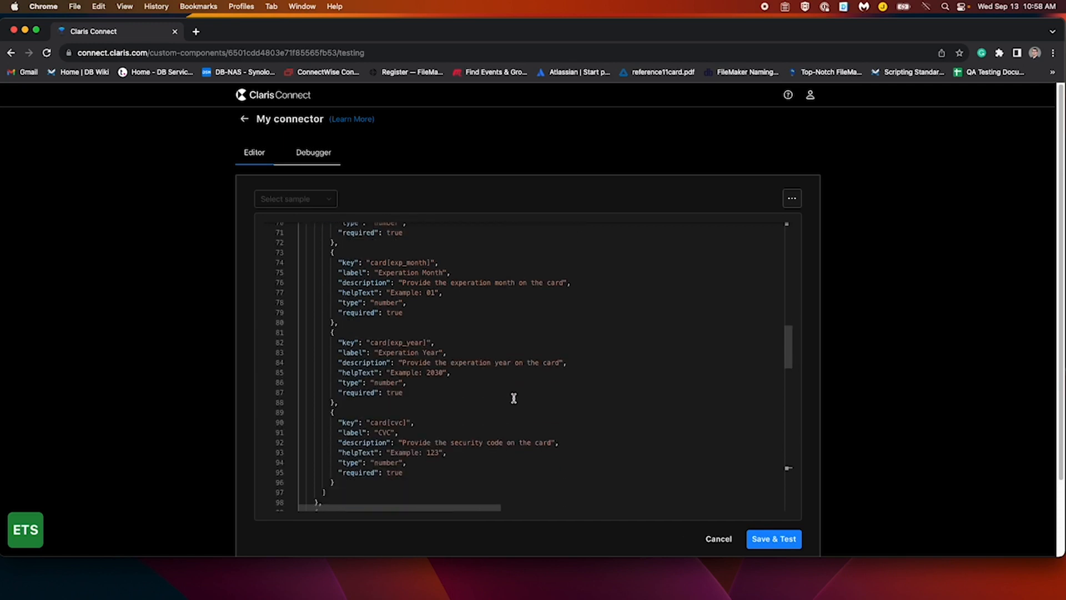
{"action": "scroll", "coordinate": [514, 398], "scroll_direction": "down", "scroll_amount": 5}
{"action": "scroll", "coordinate": [514, 398], "scroll_direction": "up", "scroll_amount": 20}
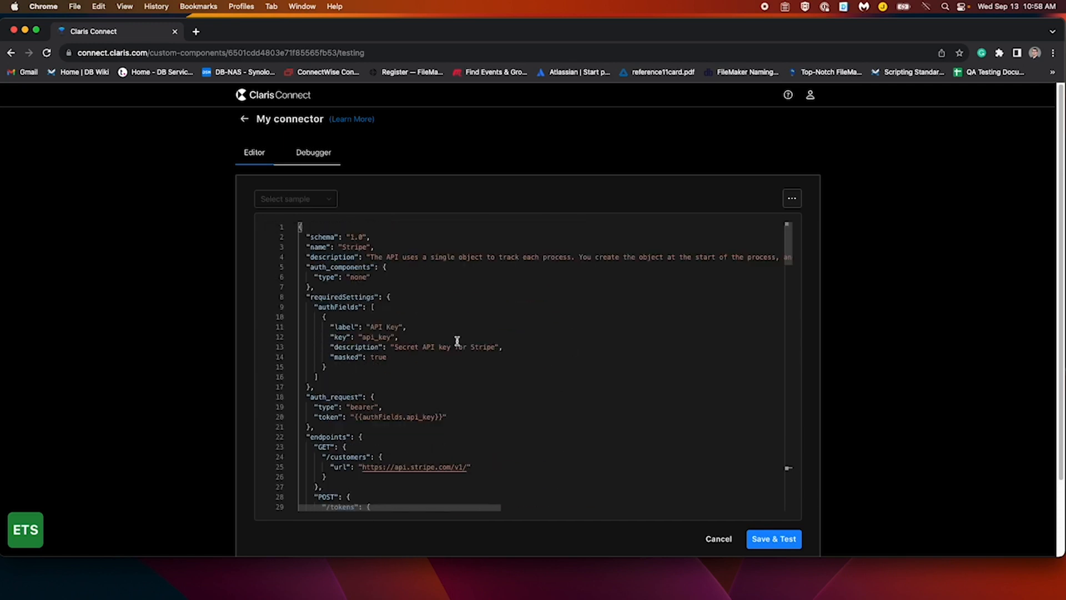
{"action": "left_click", "coordinate": [251, 121]}
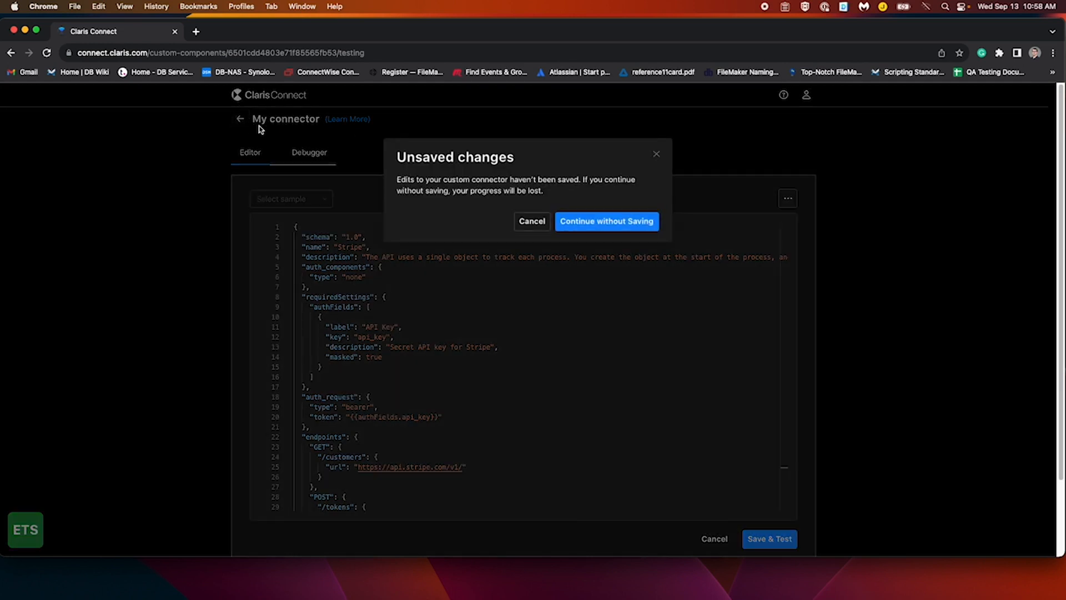
{"action": "left_click", "coordinate": [532, 222]}
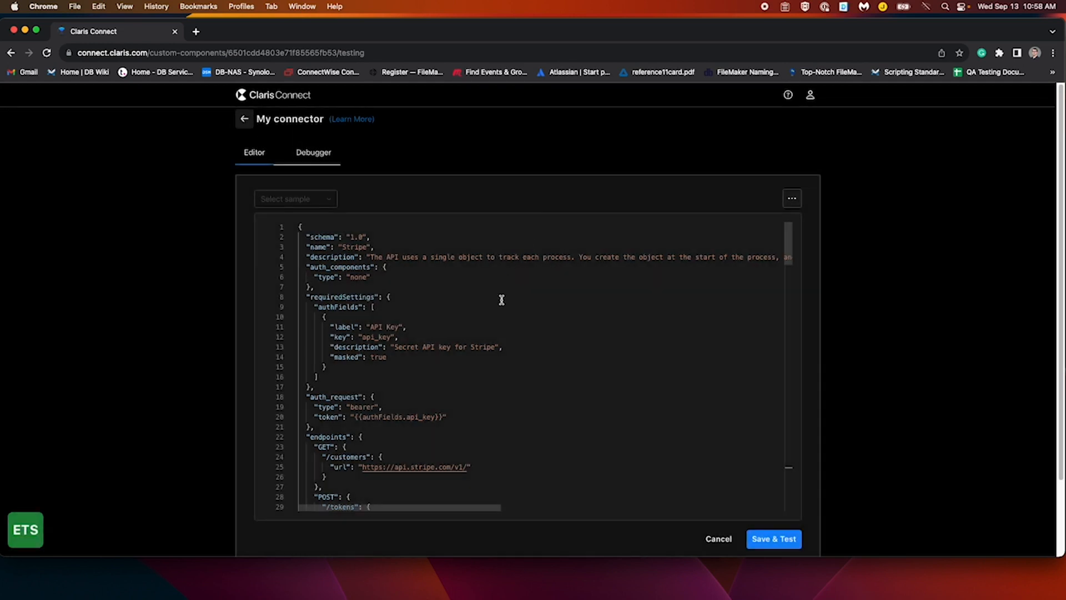
{"action": "mouse_move", "coordinate": [487, 344]}
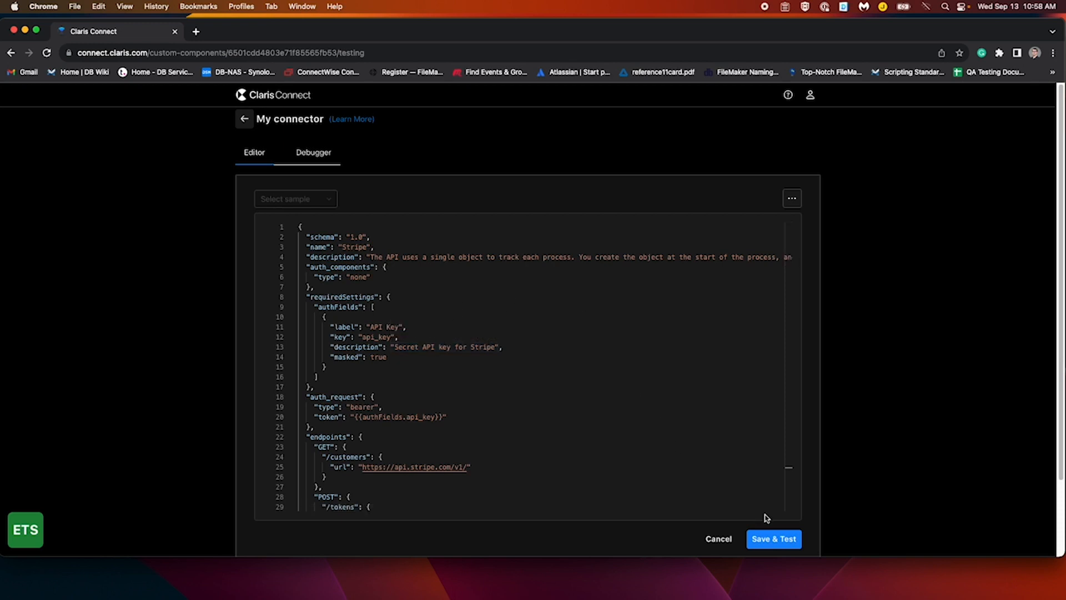
Save the Stripe connector, open its API key sign-in dialog, then minimize Chrome
{"action": "left_click", "coordinate": [772, 539]}
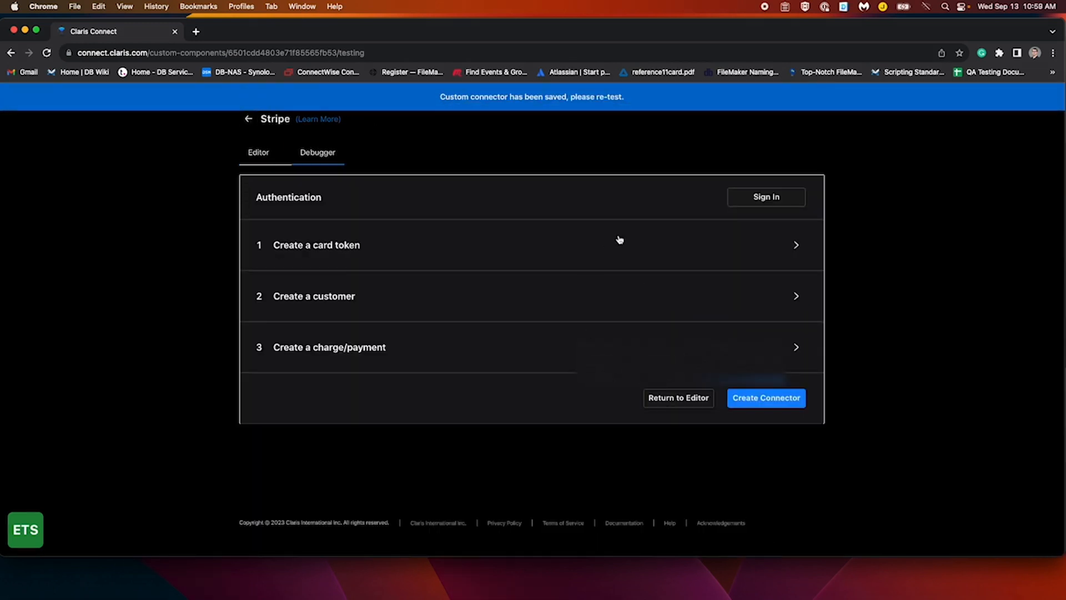
{"action": "left_click", "coordinate": [756, 201]}
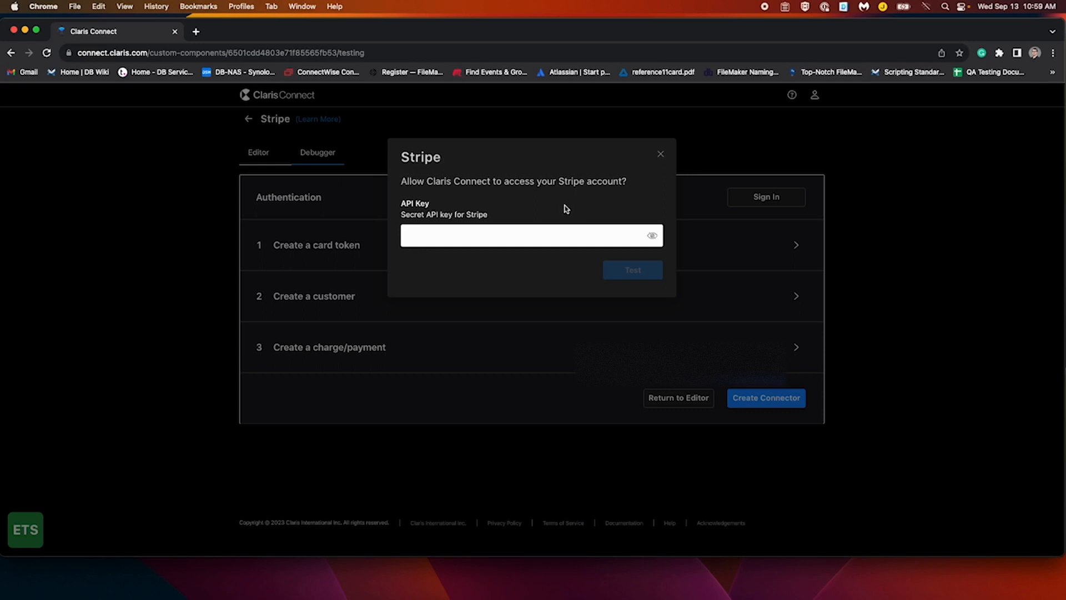
{"action": "left_click", "coordinate": [24, 32]}
Close the Stripe JSON popup and open the Stripe API Secret key link to Stripe's test keys
{"action": "left_click", "coordinate": [500, 260]}
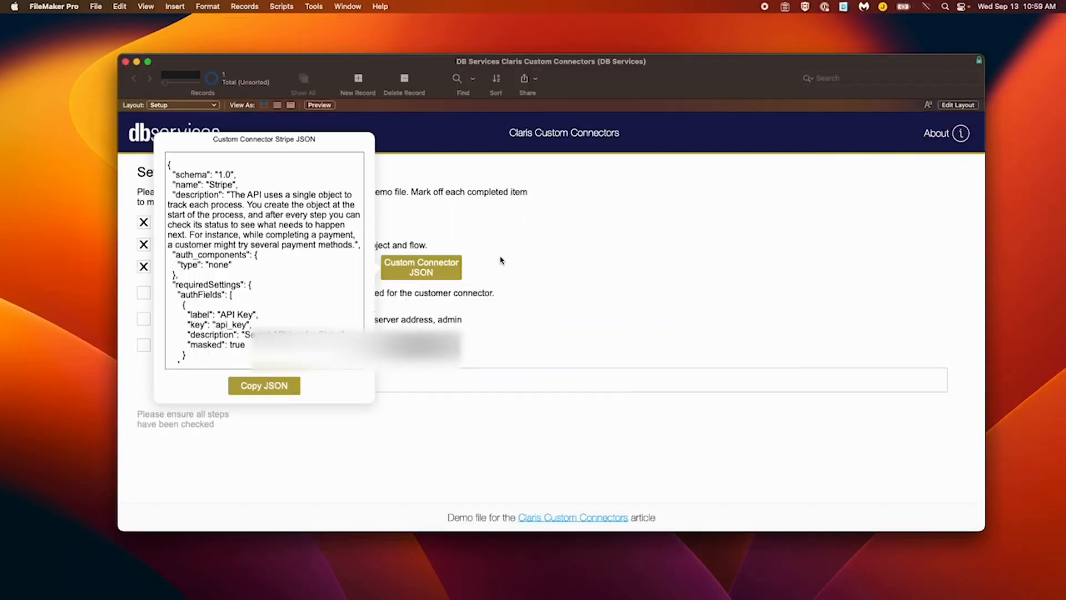
{"action": "left_click", "coordinate": [501, 260]}
{"action": "left_click", "coordinate": [276, 296]}
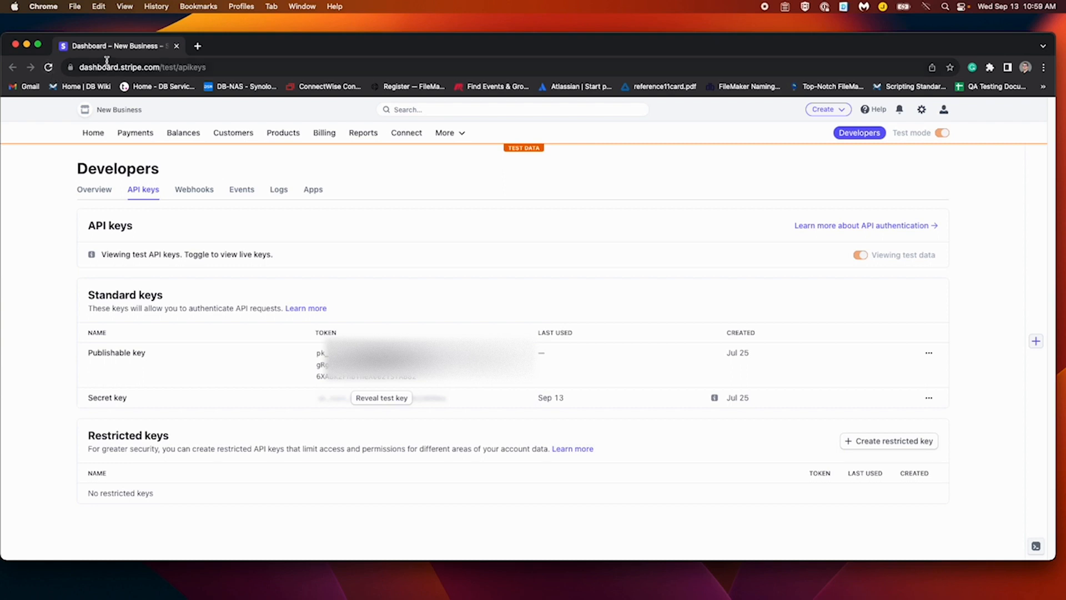
Move the Stripe window aside to return to Claris Connect's Stripe API key dialog
{"action": "left_click_drag", "start_coordinate": [139, 40], "coordinate": [271, 35]}
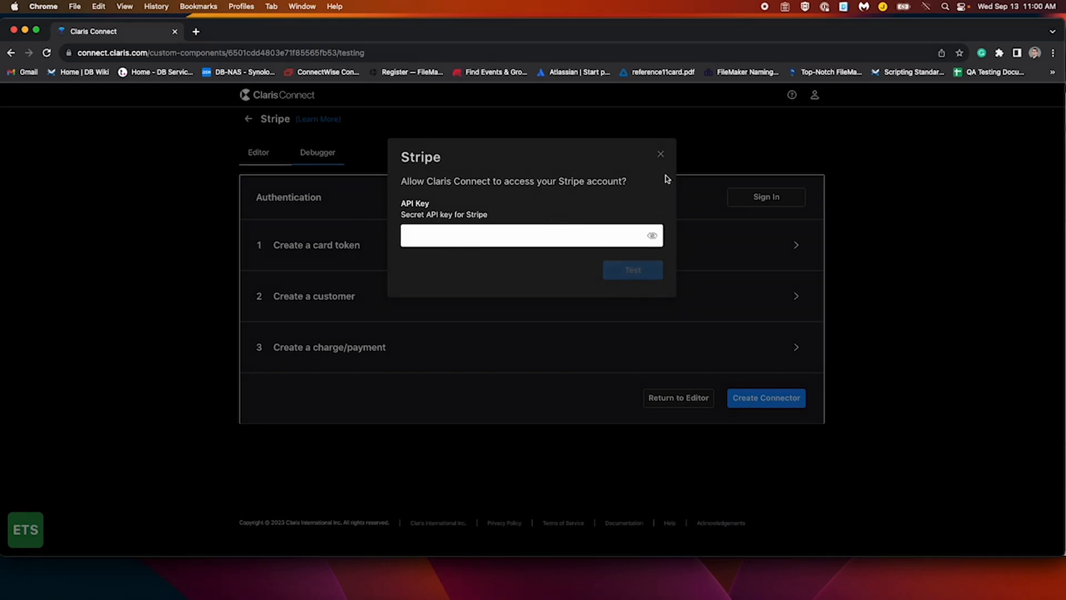
Exit the connector test without saving and merge the Claris Connect tab into the Stripe window
{"action": "left_click", "coordinate": [661, 155]}
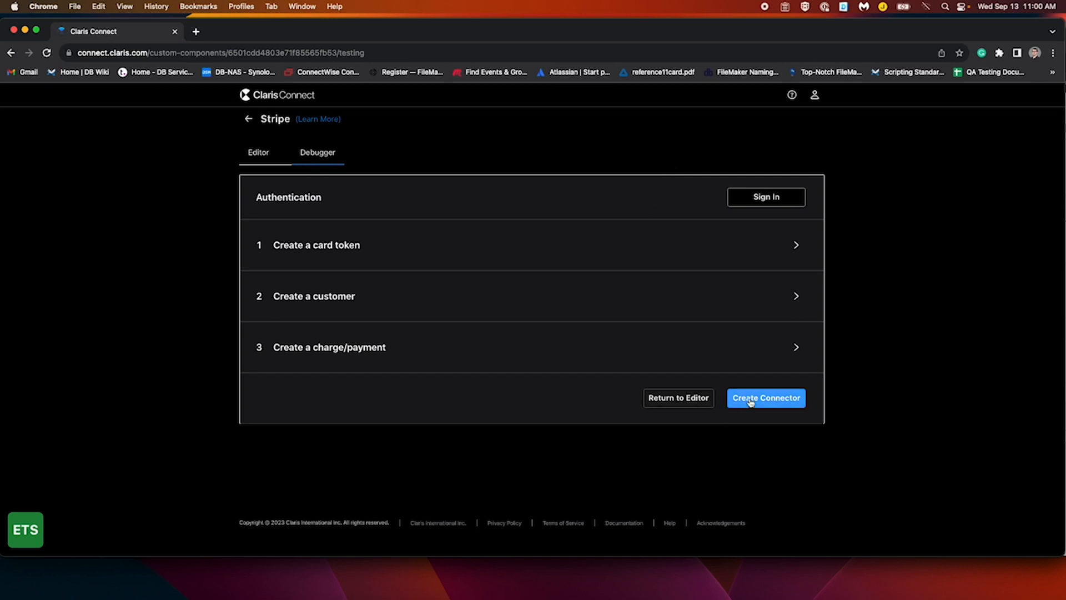
{"action": "left_click", "coordinate": [248, 119]}
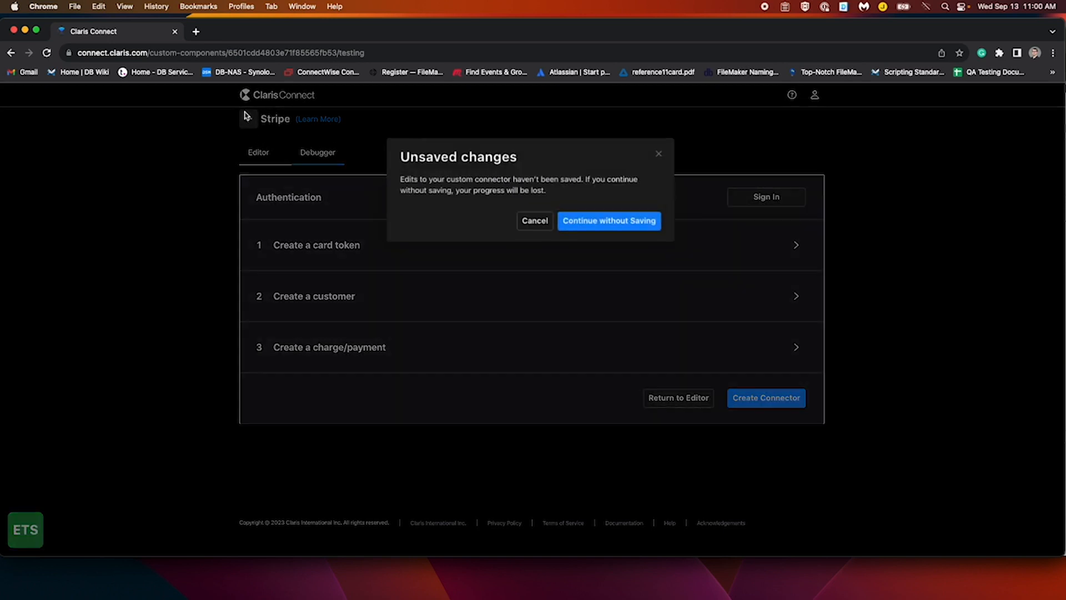
{"action": "left_click", "coordinate": [580, 220]}
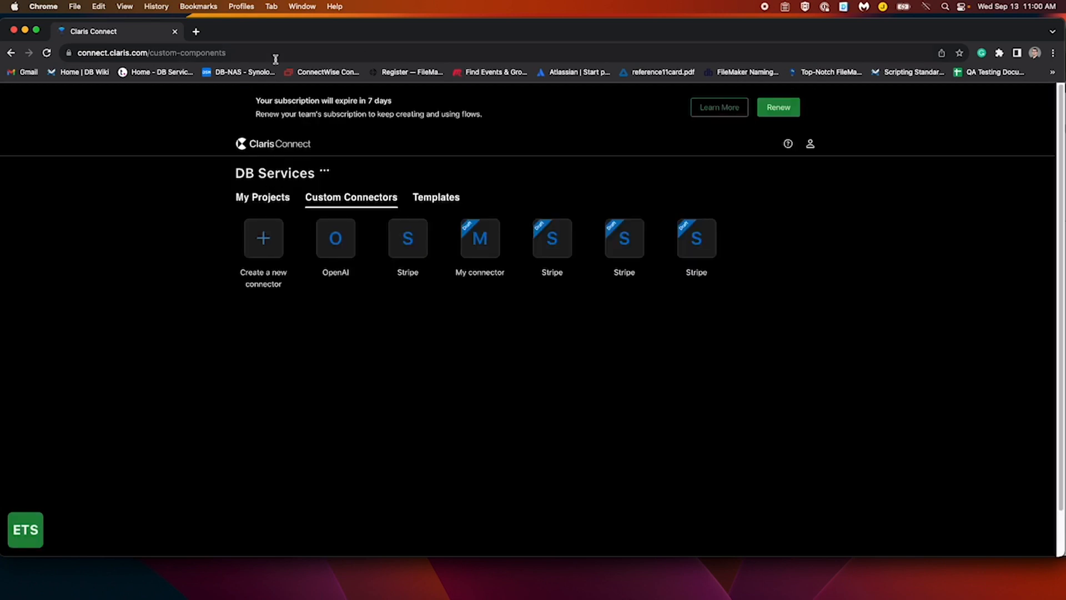
{"action": "left_click_drag", "start_coordinate": [74, 32], "coordinate": [261, 45]}
{"action": "left_click", "coordinate": [155, 40]}
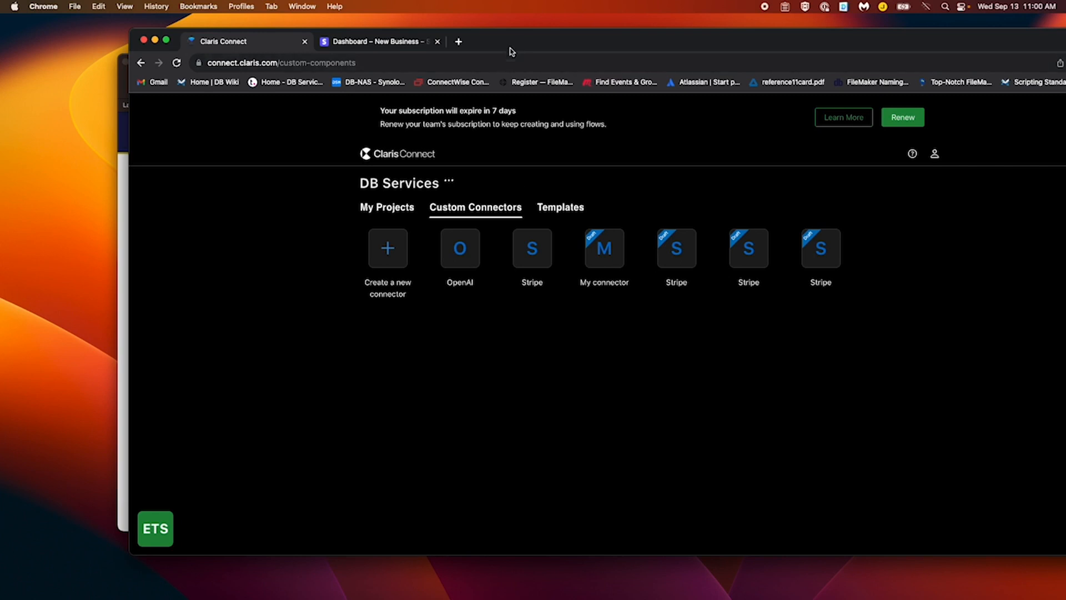
Create a blank project with a new flow triggered by Claris FileMaker Server's Trigger by script
{"action": "left_click_drag", "start_coordinate": [507, 41], "coordinate": [393, 49]}
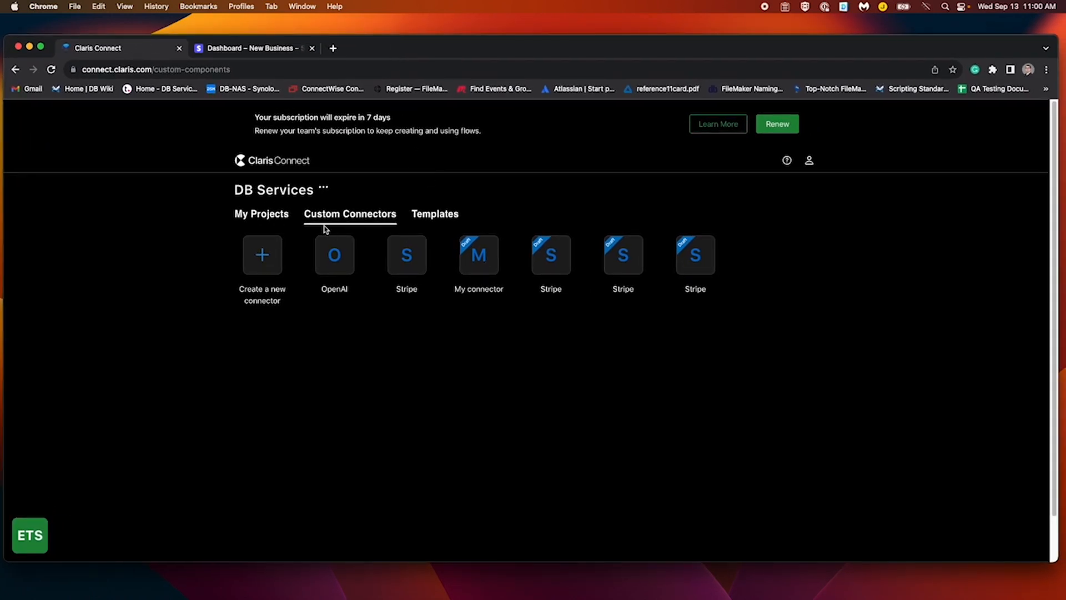
{"action": "left_click", "coordinate": [250, 212]}
{"action": "mouse_move", "coordinate": [320, 281]}
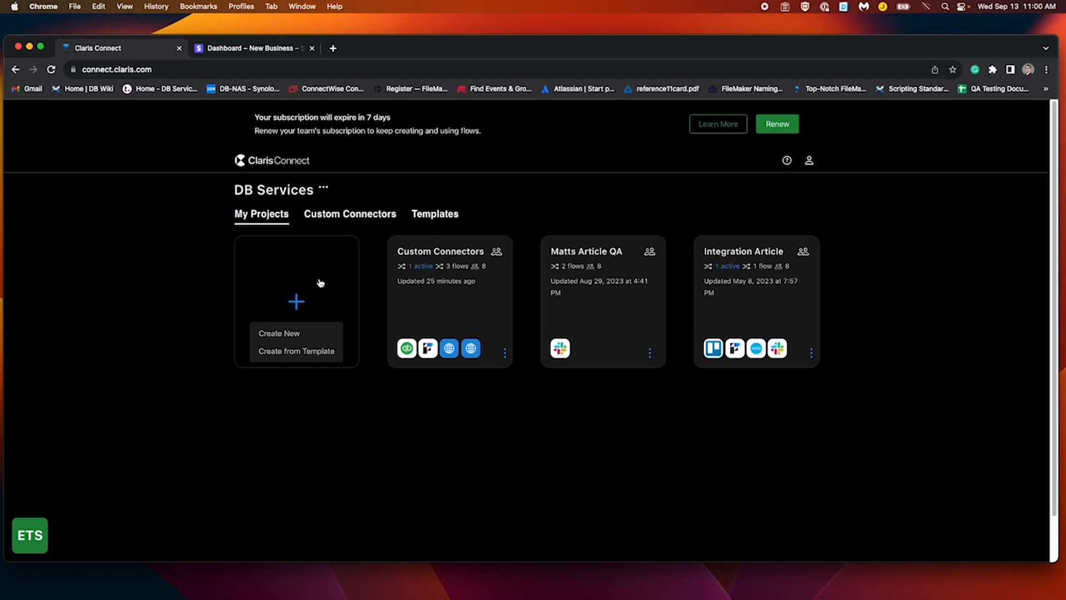
{"action": "left_click", "coordinate": [298, 334]}
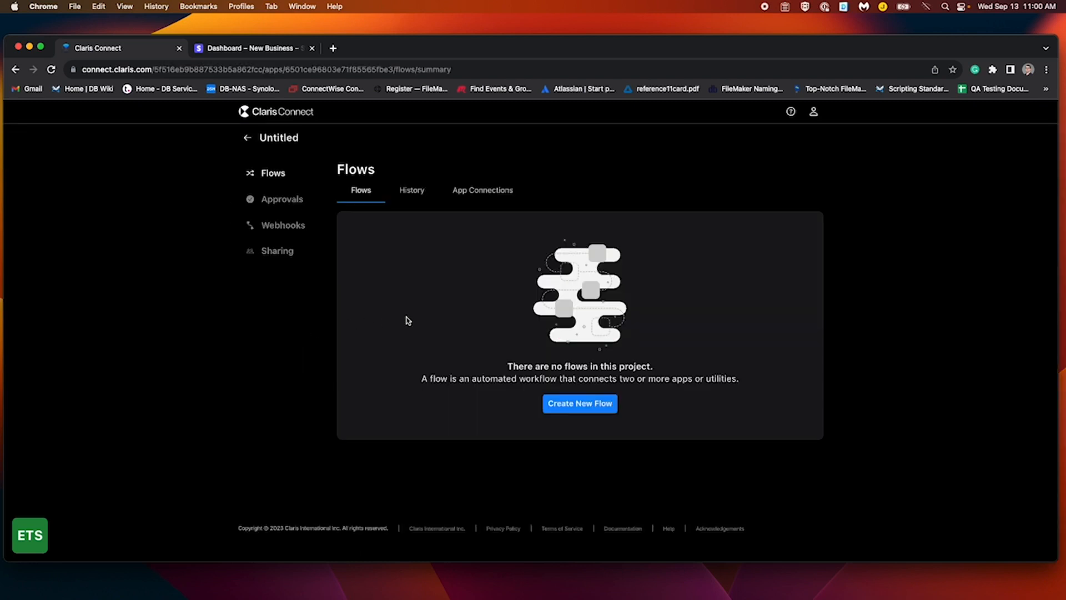
{"action": "left_click", "coordinate": [563, 410]}
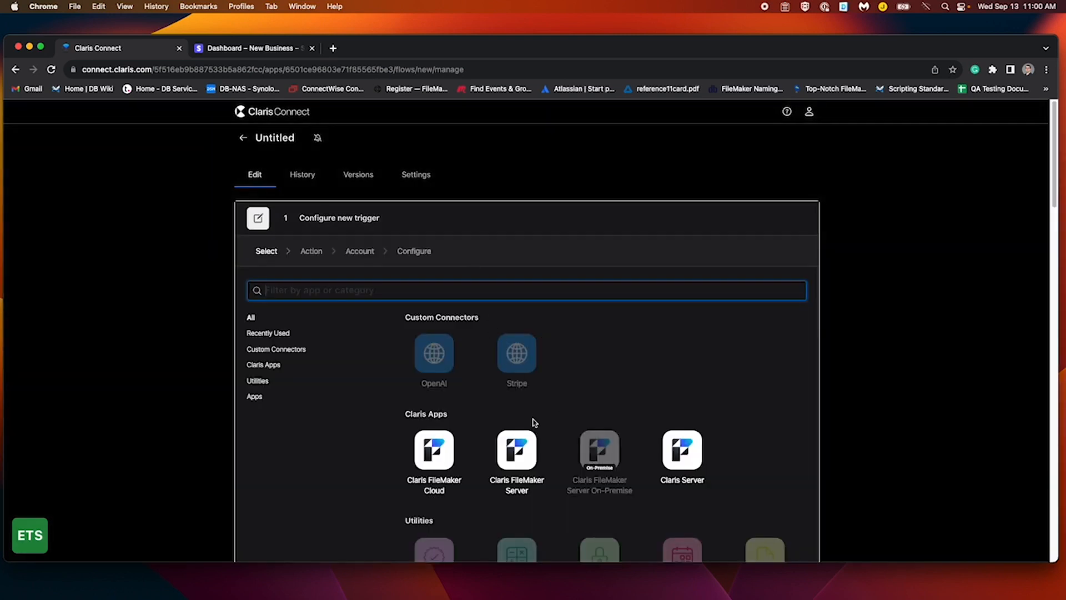
{"action": "left_click", "coordinate": [522, 454]}
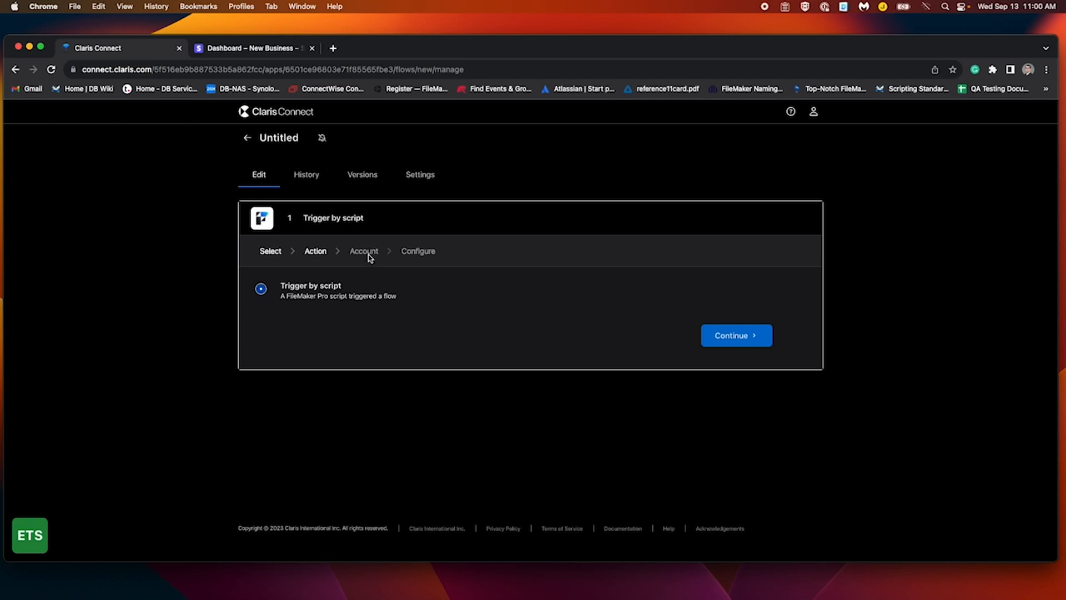
{"action": "left_click", "coordinate": [728, 336]}
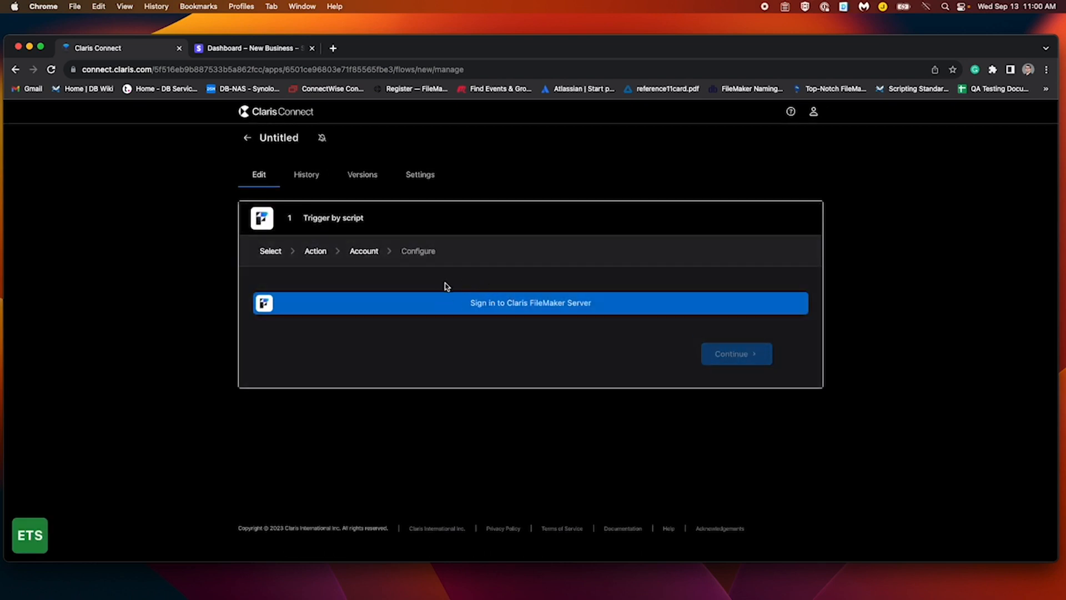
In the Custom Connectors project, open the Untitled flow and copy its callback URL
{"action": "left_click", "coordinate": [250, 147]}
{"action": "left_click", "coordinate": [250, 145]}
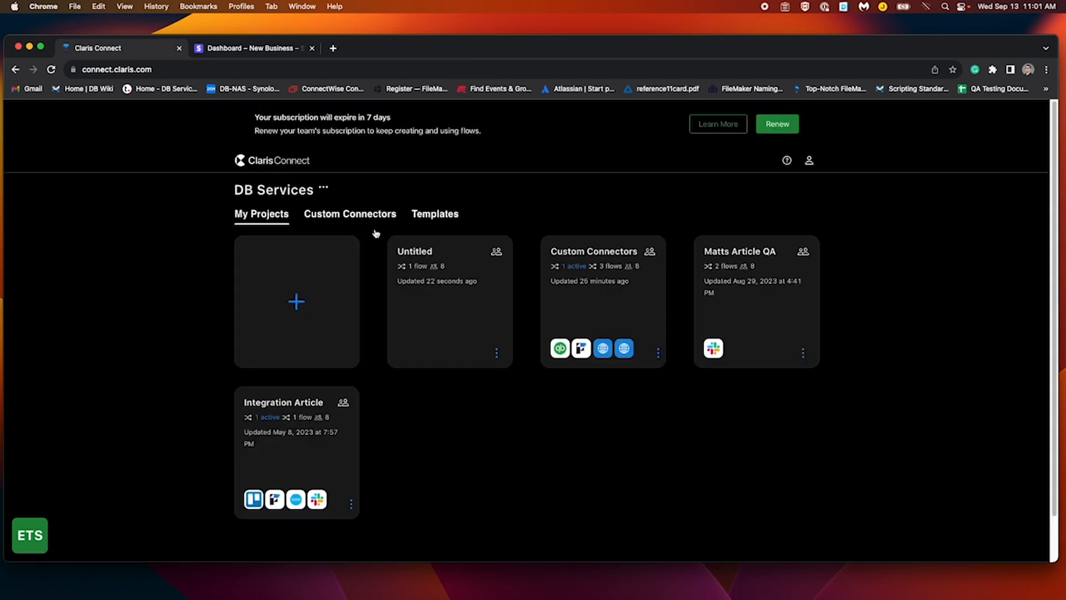
{"action": "left_click", "coordinate": [602, 304]}
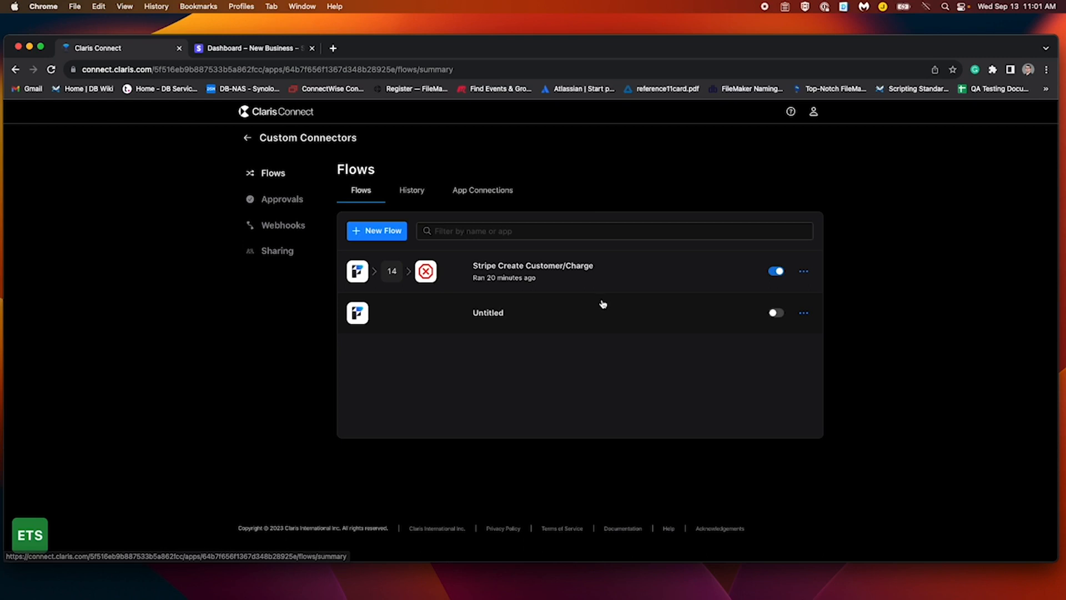
{"action": "left_click", "coordinate": [590, 281]}
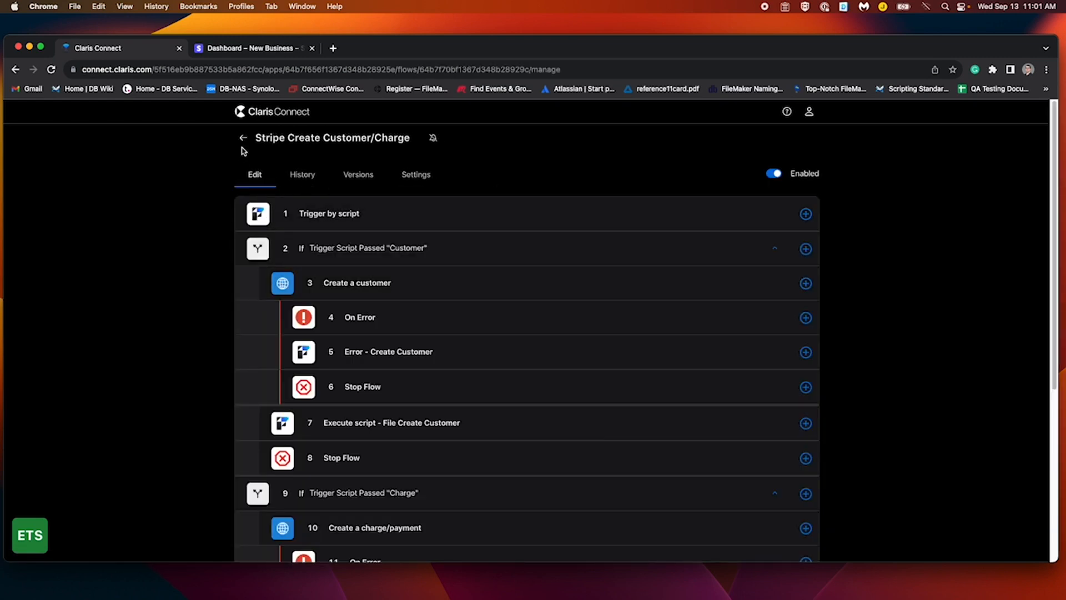
{"action": "left_click", "coordinate": [245, 148]}
{"action": "left_click", "coordinate": [511, 313]}
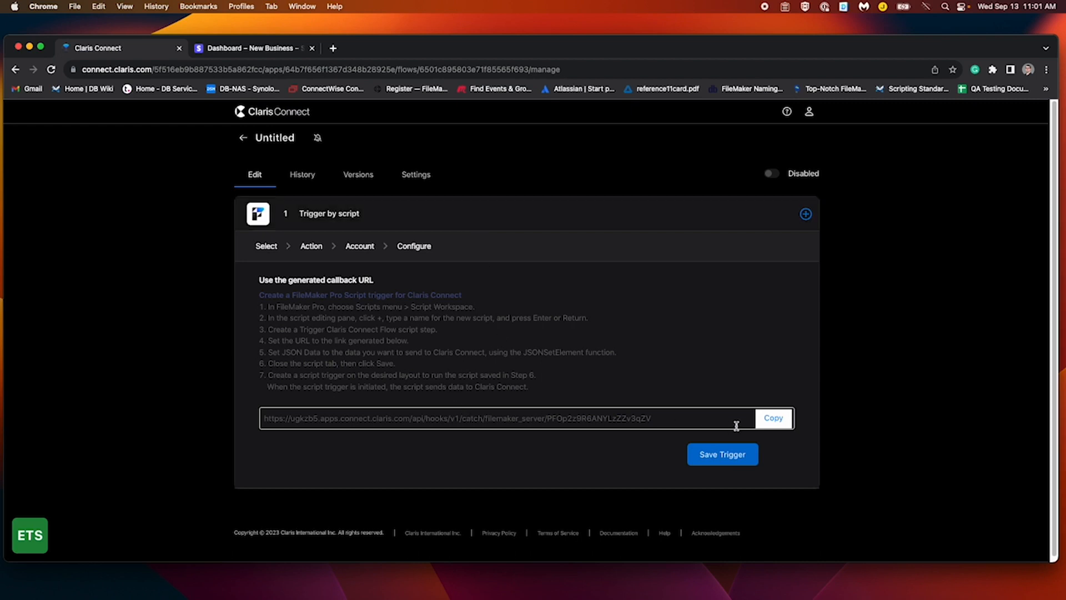
{"action": "left_click", "coordinate": [772, 419]}
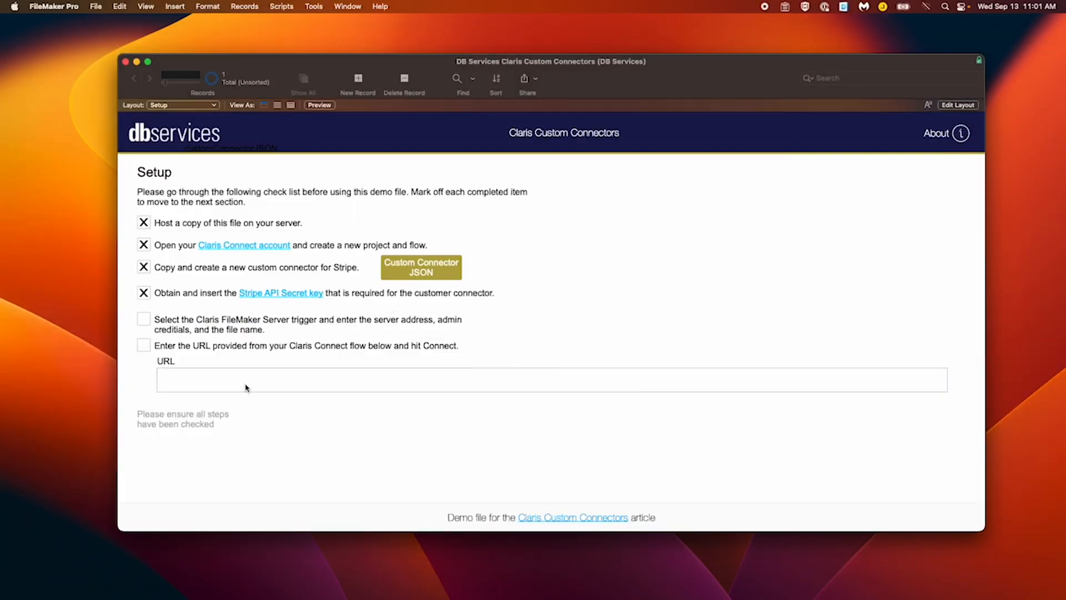
Paste the callback URL into the file's URL field and tick the remaining checklist items
{"action": "left_click", "coordinate": [229, 384]}
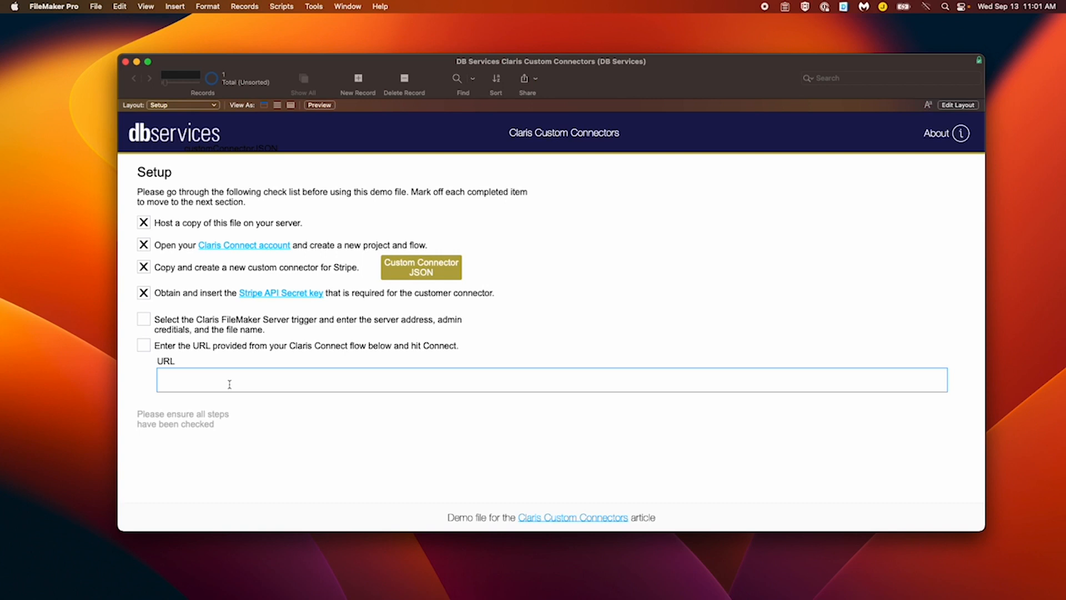
{"action": "key", "text": "super+v"}
{"action": "left_click", "coordinate": [144, 319]}
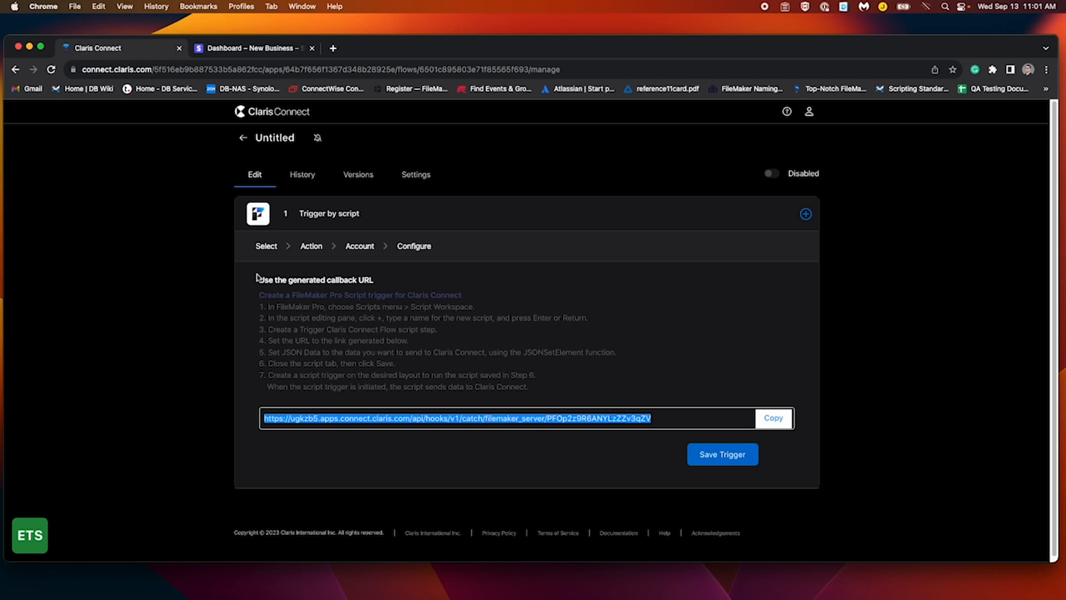
Open the Stripe Create Customer/Charge flow and inspect the Customer condition and Create a customer step
{"action": "left_click", "coordinate": [243, 137]}
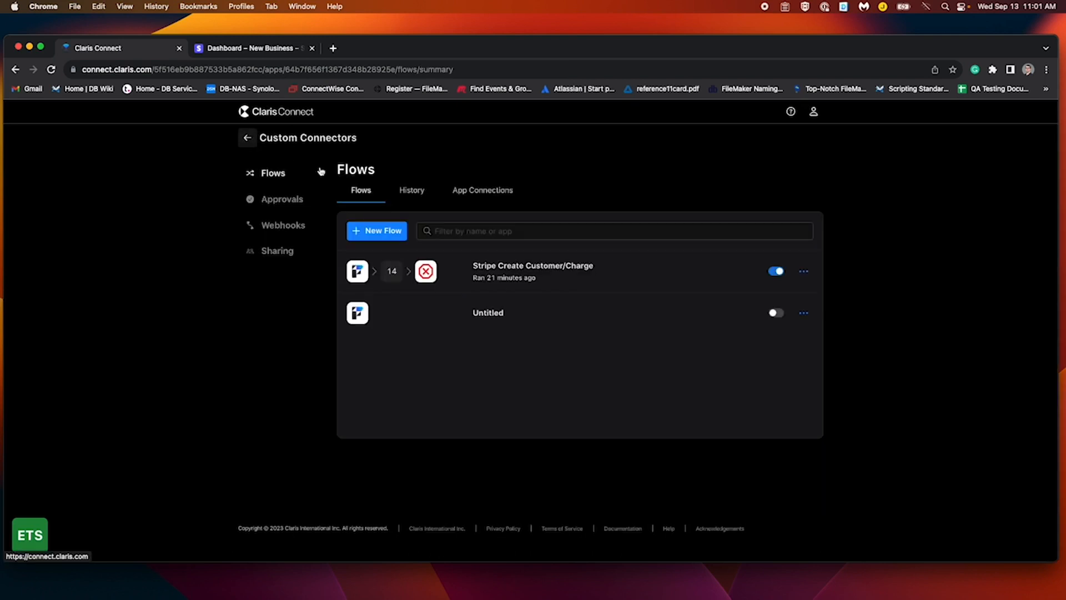
{"action": "left_click", "coordinate": [533, 281]}
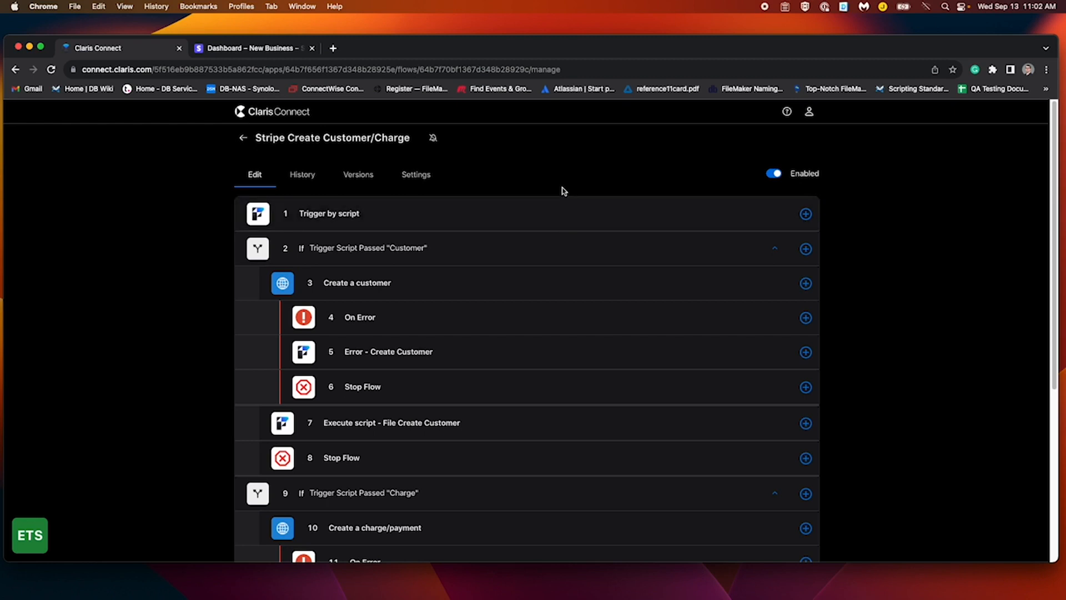
{"action": "left_click", "coordinate": [585, 236]}
{"action": "scroll", "coordinate": [587, 272], "scroll_direction": "down", "scroll_amount": 1}
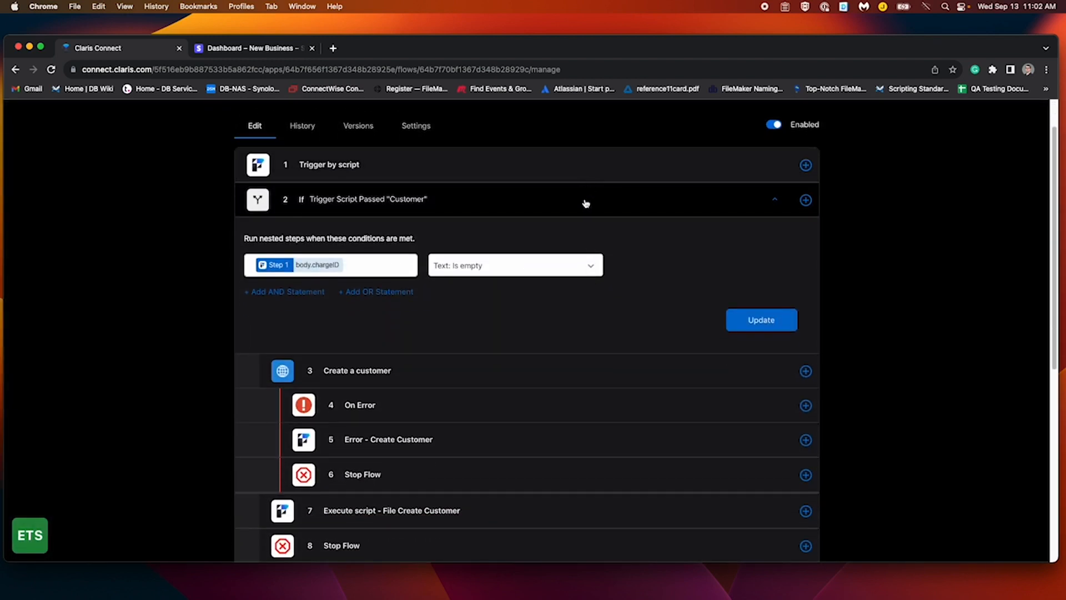
{"action": "left_click", "coordinate": [520, 378]}
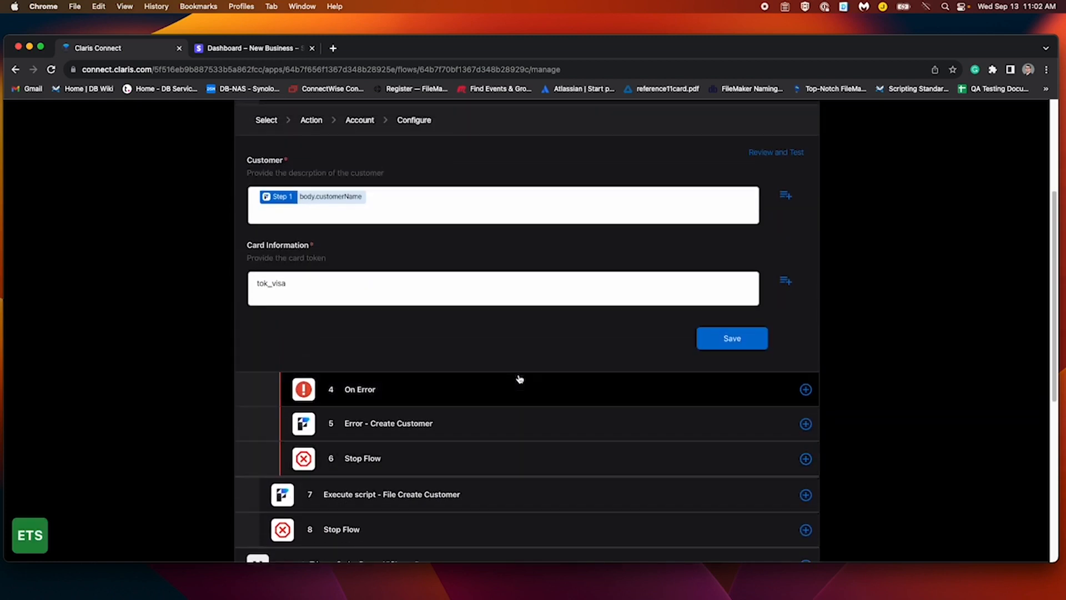
{"action": "scroll", "coordinate": [519, 379], "scroll_direction": "up", "scroll_amount": 2}
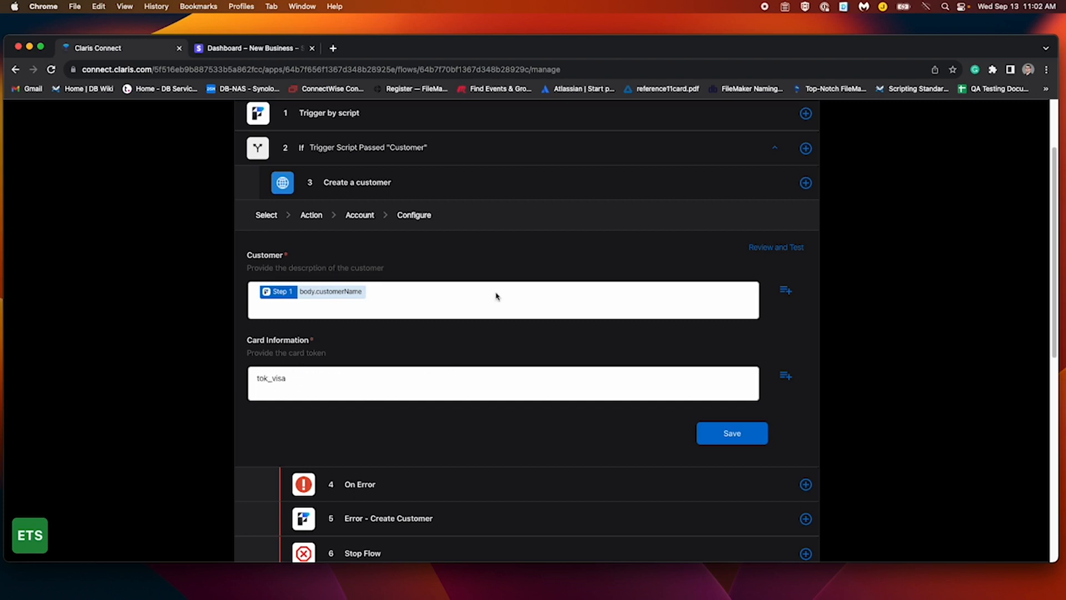
{"action": "left_click", "coordinate": [559, 196]}
Inspect the Error - Create Customer and File Create Customer steps, then show the Charge condition
{"action": "left_click", "coordinate": [502, 257]}
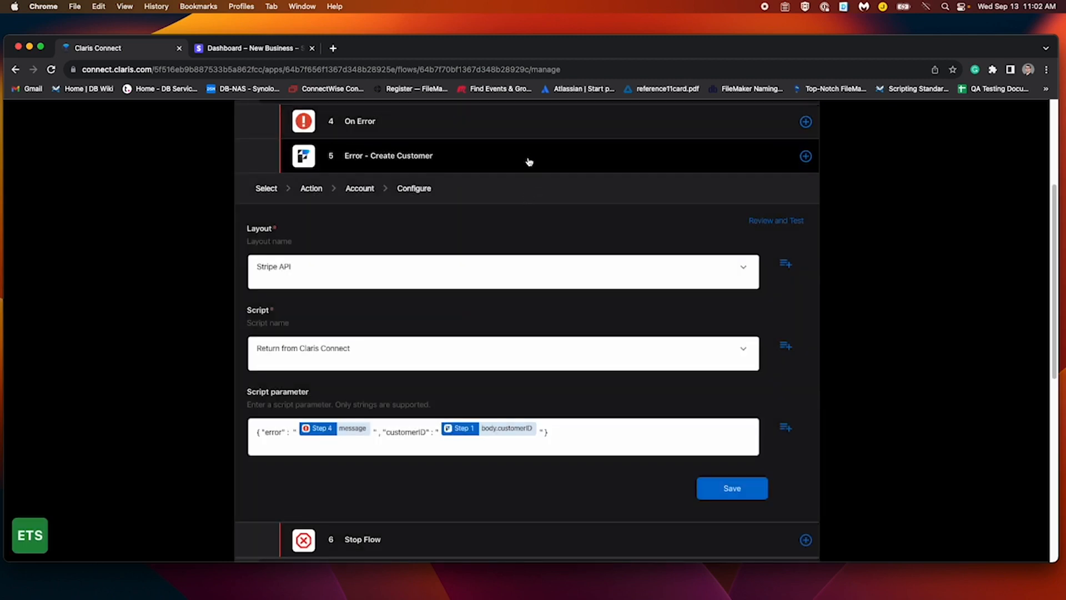
{"action": "left_click", "coordinate": [529, 162]}
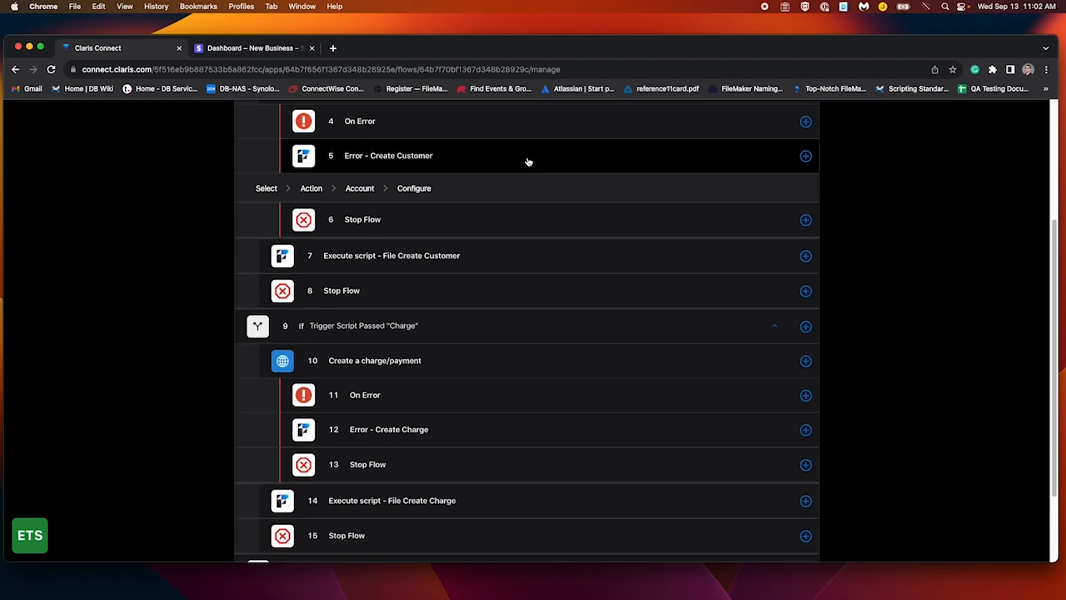
{"action": "left_click", "coordinate": [523, 225]}
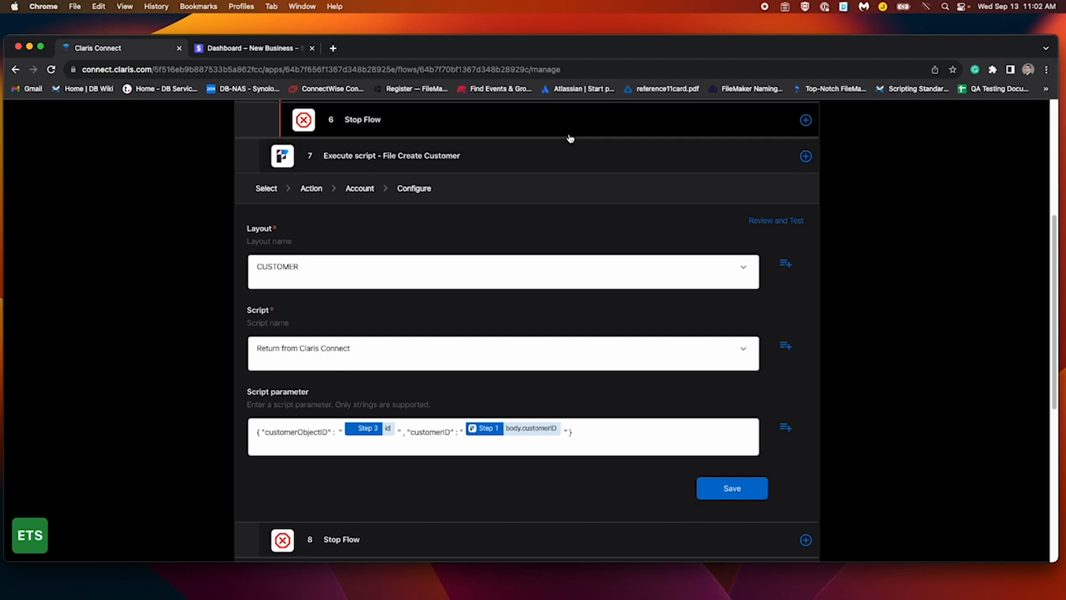
{"action": "left_click", "coordinate": [561, 152]}
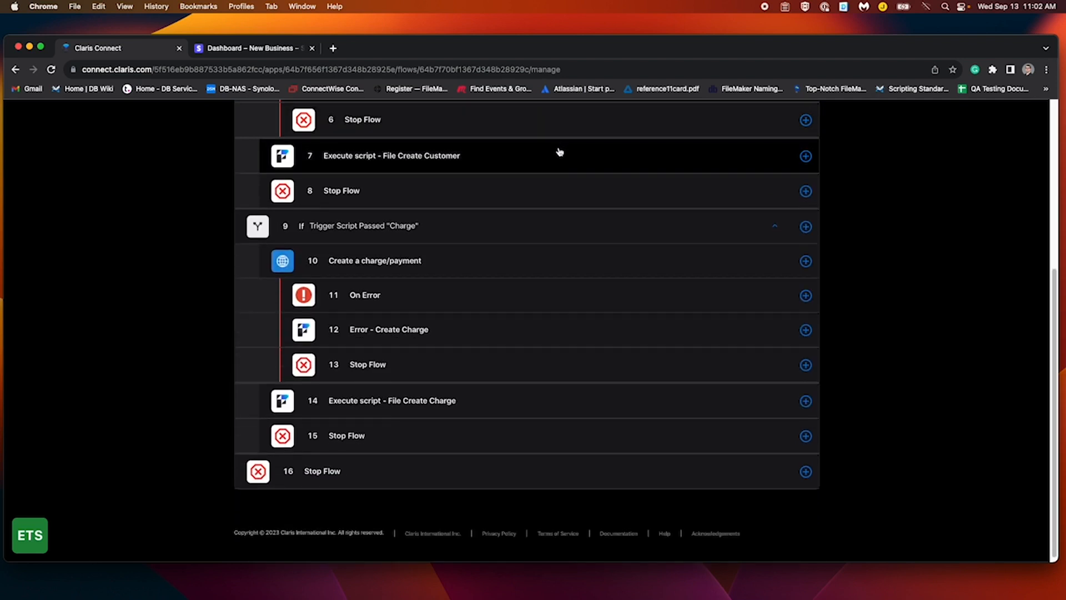
{"action": "left_click", "coordinate": [547, 235]}
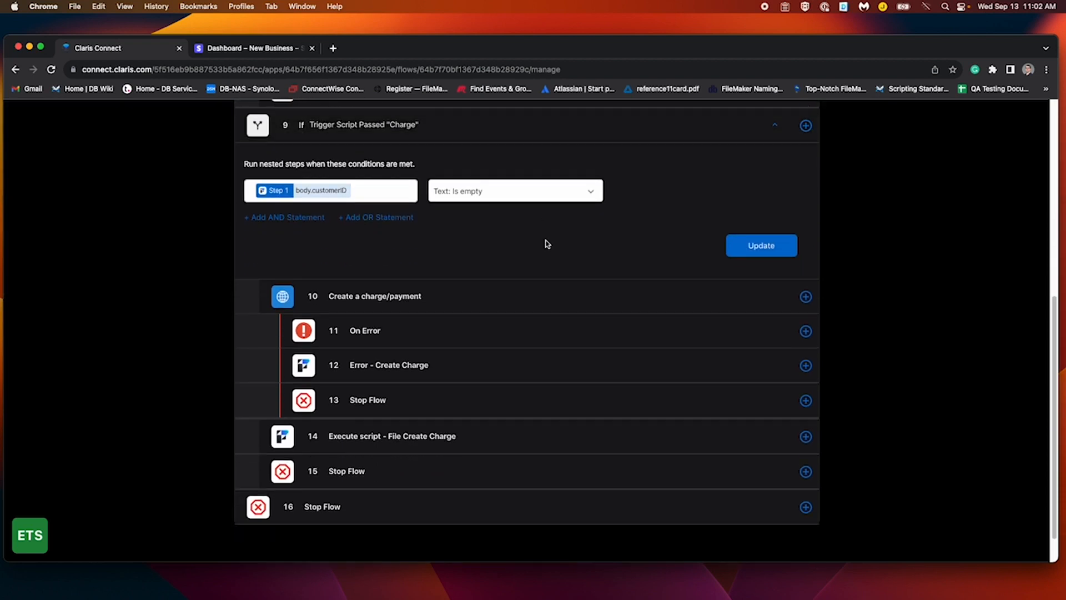
Inspect the settings of Create a charge/payment, Error - Create Charge and Execute script - File Create Charge
{"action": "left_click", "coordinate": [533, 299]}
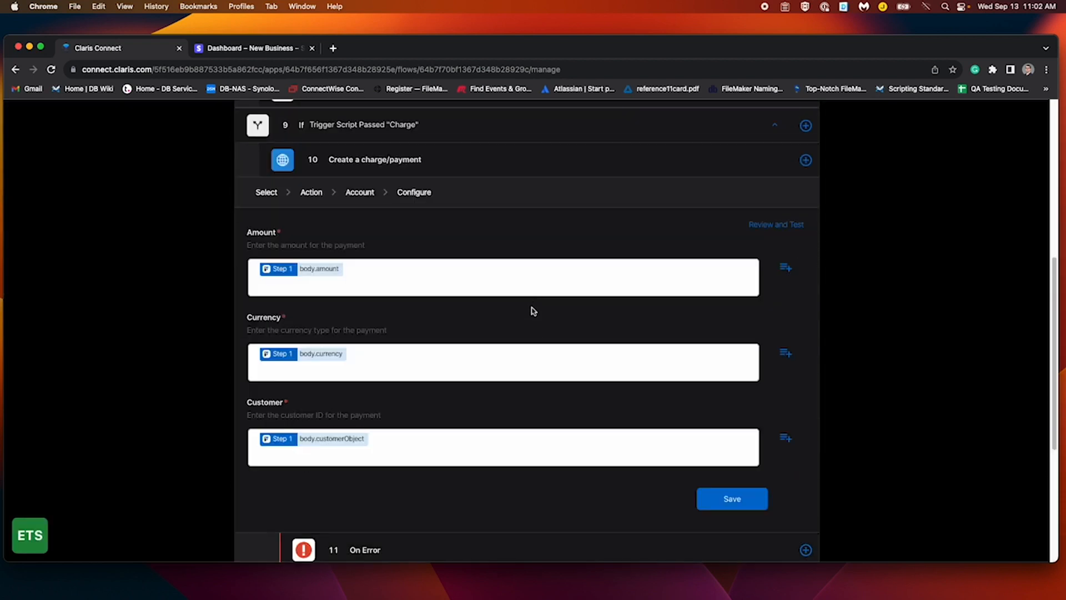
{"action": "scroll", "coordinate": [532, 310], "scroll_direction": "down", "scroll_amount": 5}
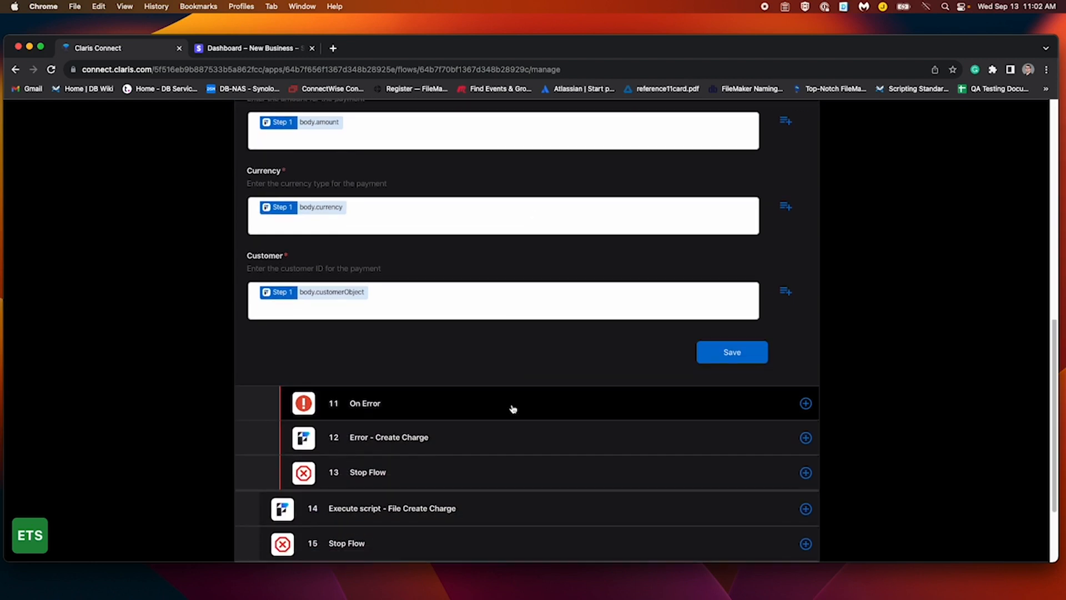
{"action": "left_click", "coordinate": [520, 433]}
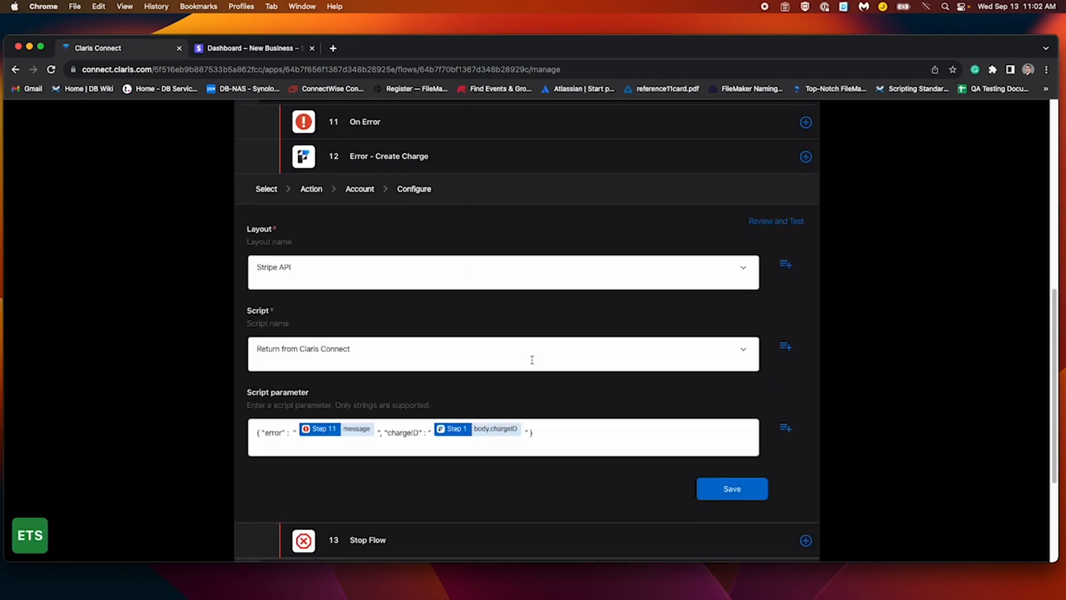
{"action": "scroll", "coordinate": [532, 359], "scroll_direction": "down", "scroll_amount": 3}
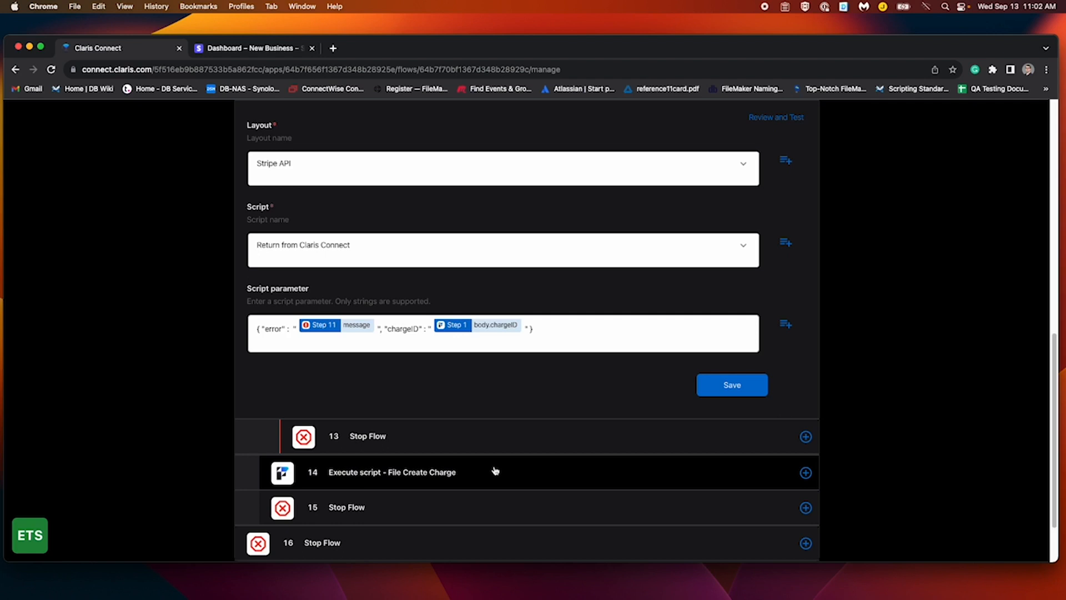
{"action": "left_click", "coordinate": [494, 470]}
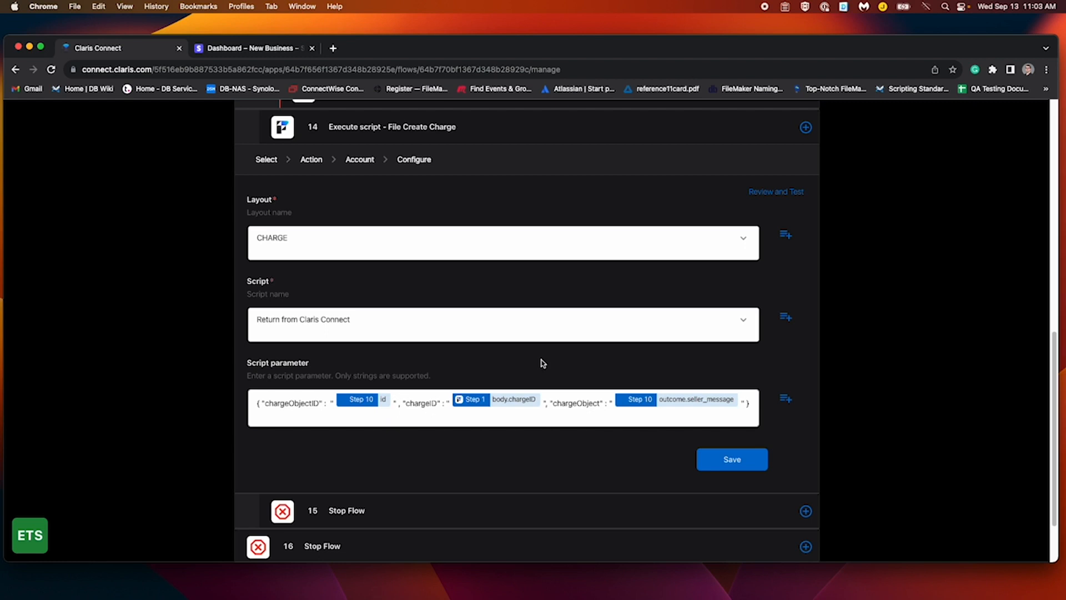
{"action": "scroll", "coordinate": [541, 363], "scroll_direction": "up", "scroll_amount": 6}
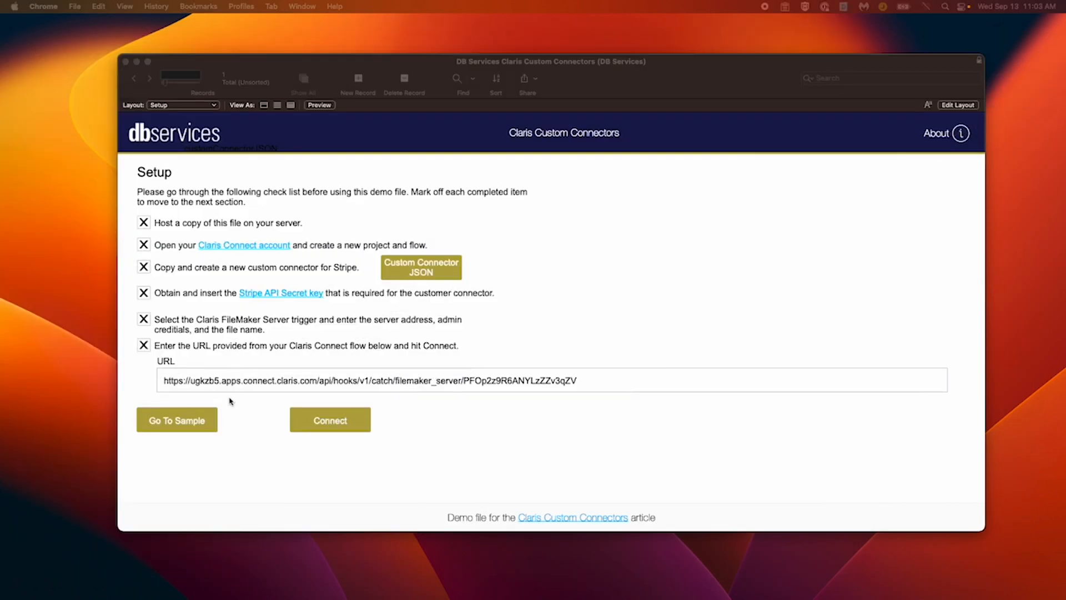
Go to the Stripe sample page in the FileMaker demo file and enter the cardholder's full name
{"action": "left_click", "coordinate": [199, 433]}
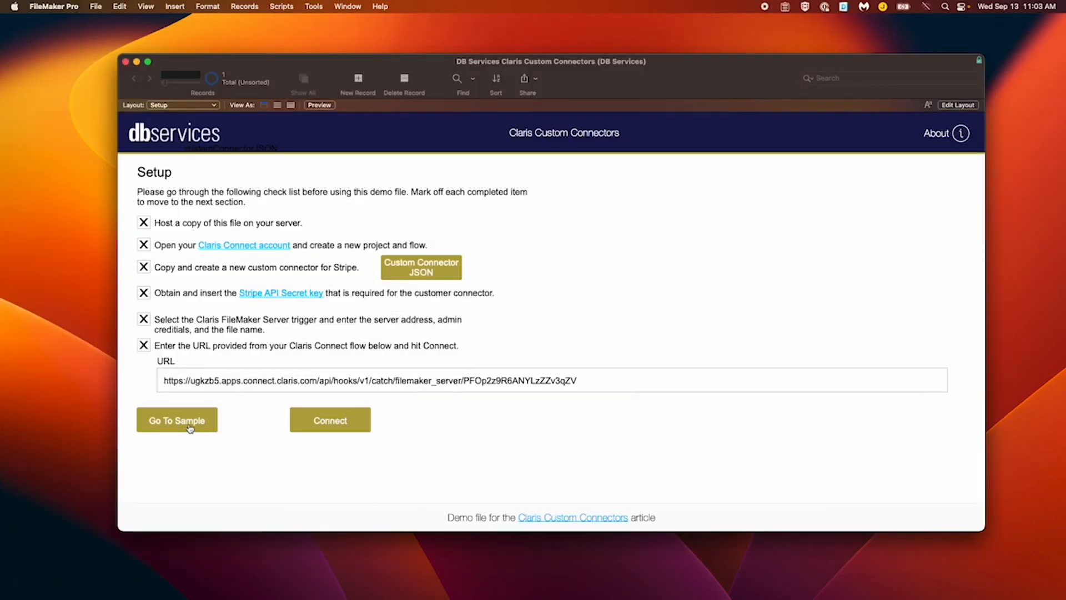
{"action": "left_click", "coordinate": [189, 428]}
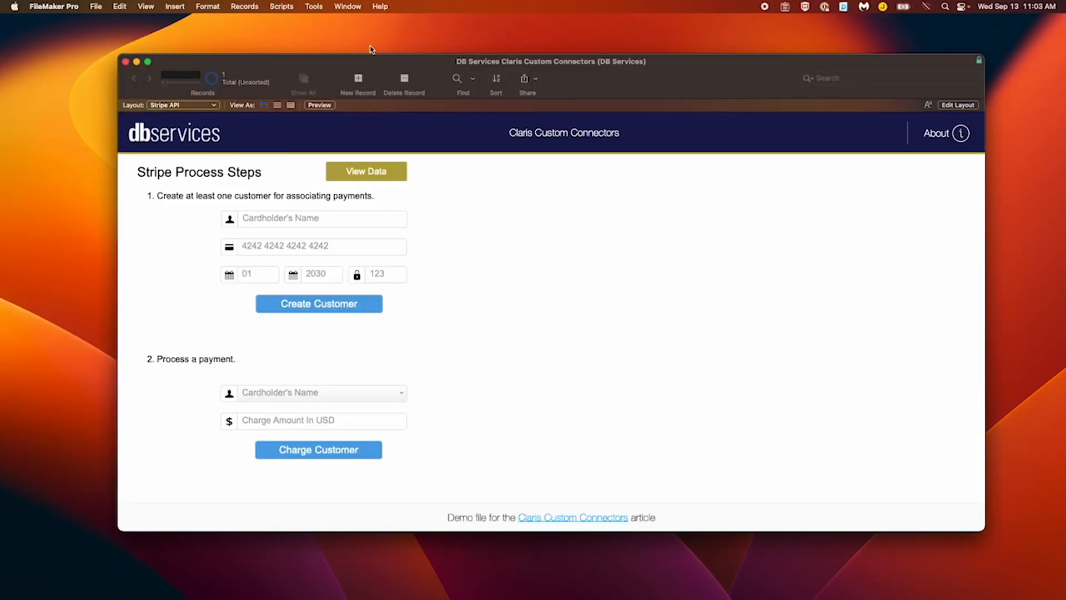
{"action": "left_click", "coordinate": [309, 219]}
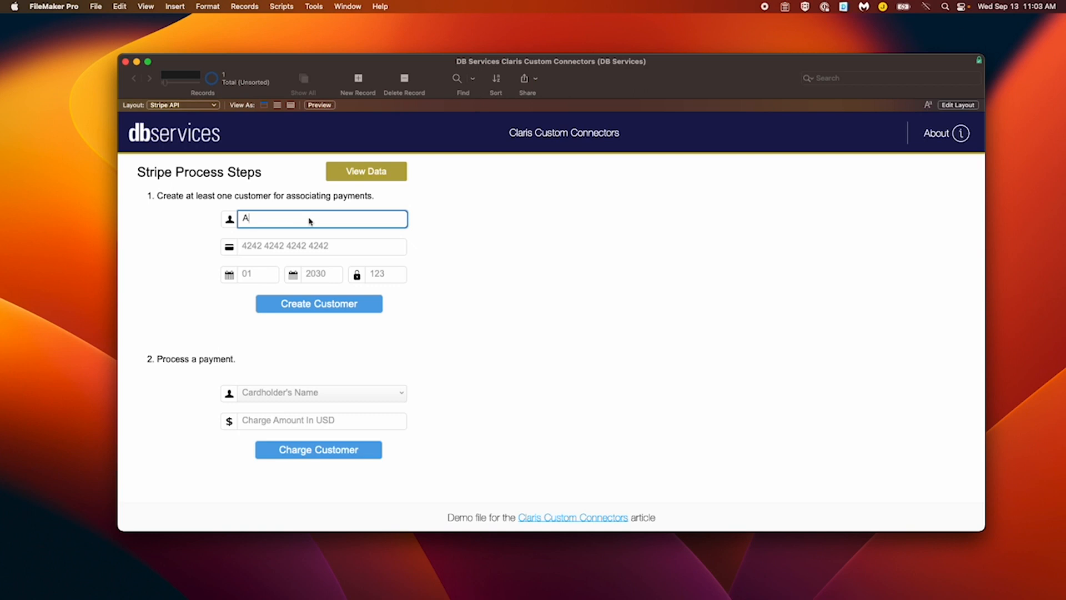
{"action": "key", "text": "Tab"}
{"action": "type", "text": "424242424242"}
{"action": "key", "text": "Tab"}
{"action": "type", "text": "01"}
{"action": "key", "text": "Tab"}
{"action": "type", "text": "2030"}
{"action": "key", "text": "Tab"}
{"action": "type", "text": "123"}
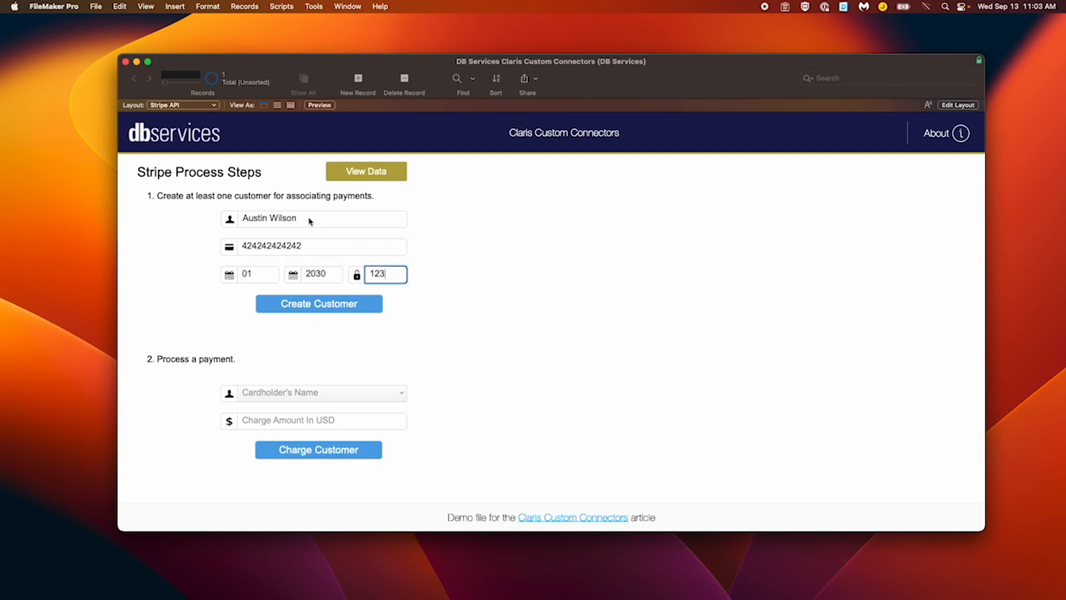
{"action": "left_click", "coordinate": [355, 300]}
{"action": "left_click", "coordinate": [317, 303]}
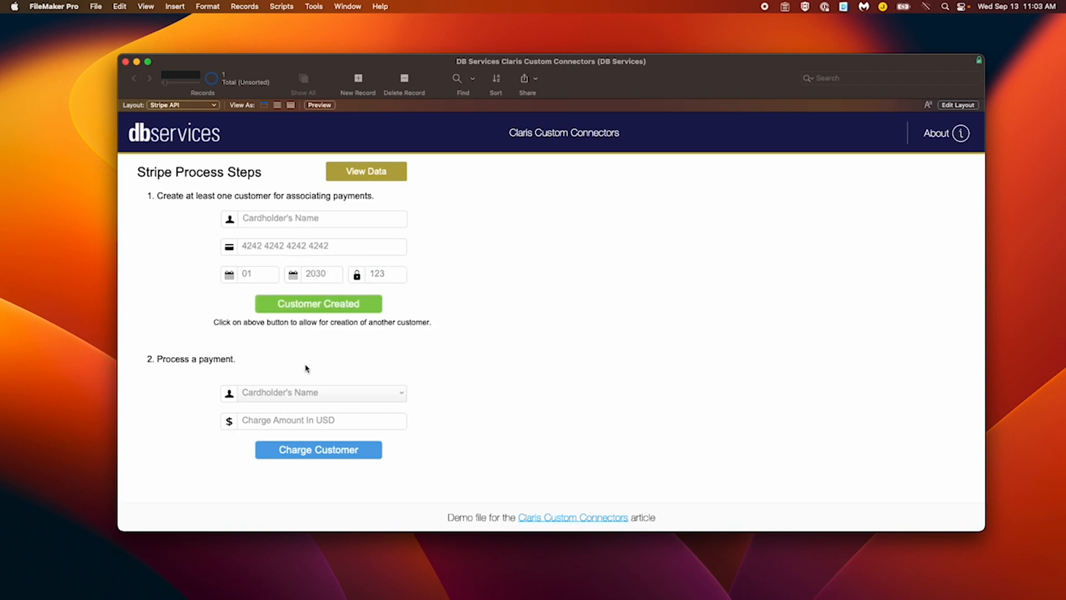
Select the new customer under Cardholder's Name, set Charge Amount to 55 and submit the charge
{"action": "left_click", "coordinate": [298, 396]}
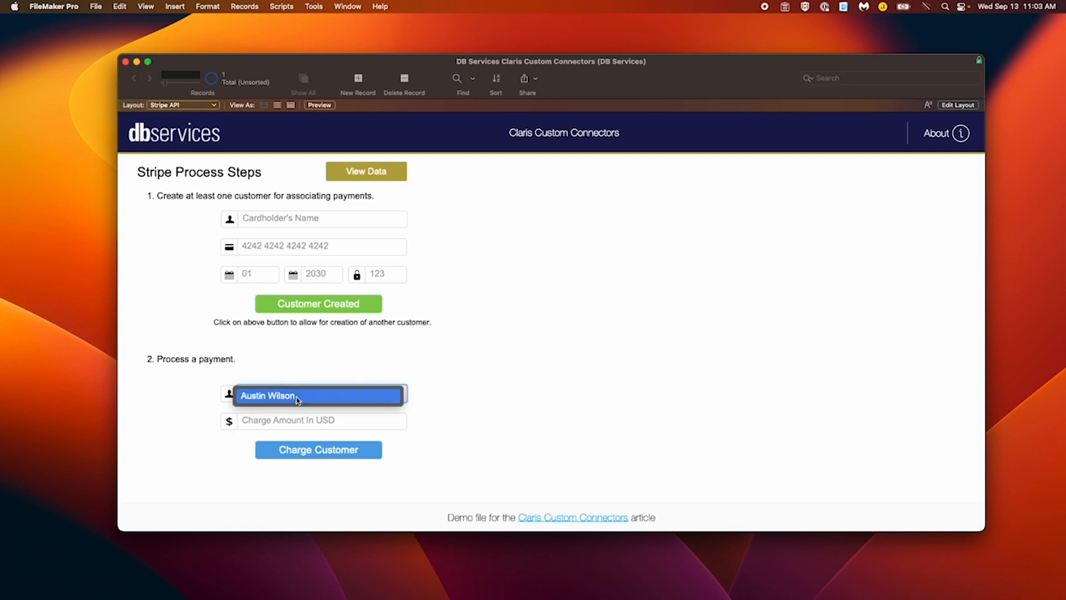
{"action": "left_click", "coordinate": [297, 398]}
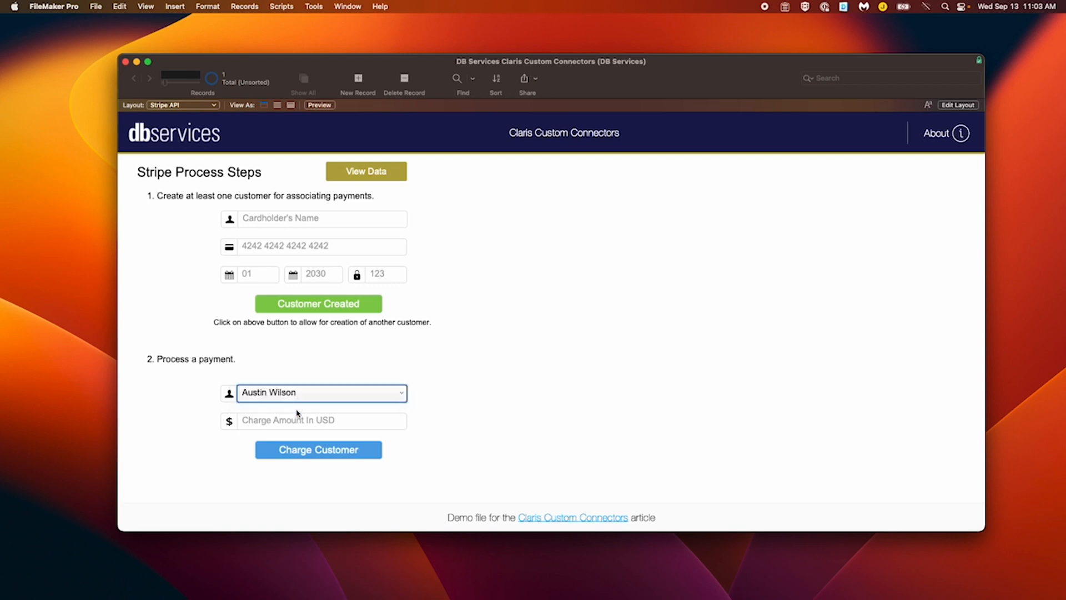
{"action": "left_click", "coordinate": [297, 420]}
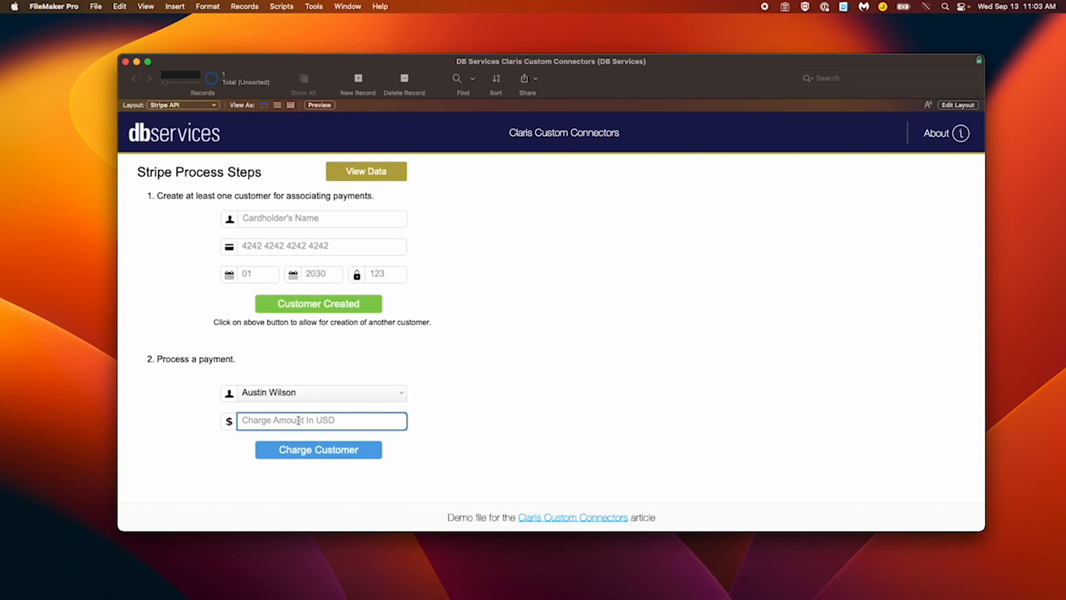
{"action": "type", "text": "100"}
{"action": "key", "text": "BackSpace"}
{"action": "key", "text": "BackSpace"}
{"action": "key", "text": "BackSpace"}
{"action": "type", "text": "55"}
{"action": "left_click", "coordinate": [302, 464]}
{"action": "left_click", "coordinate": [312, 451]}
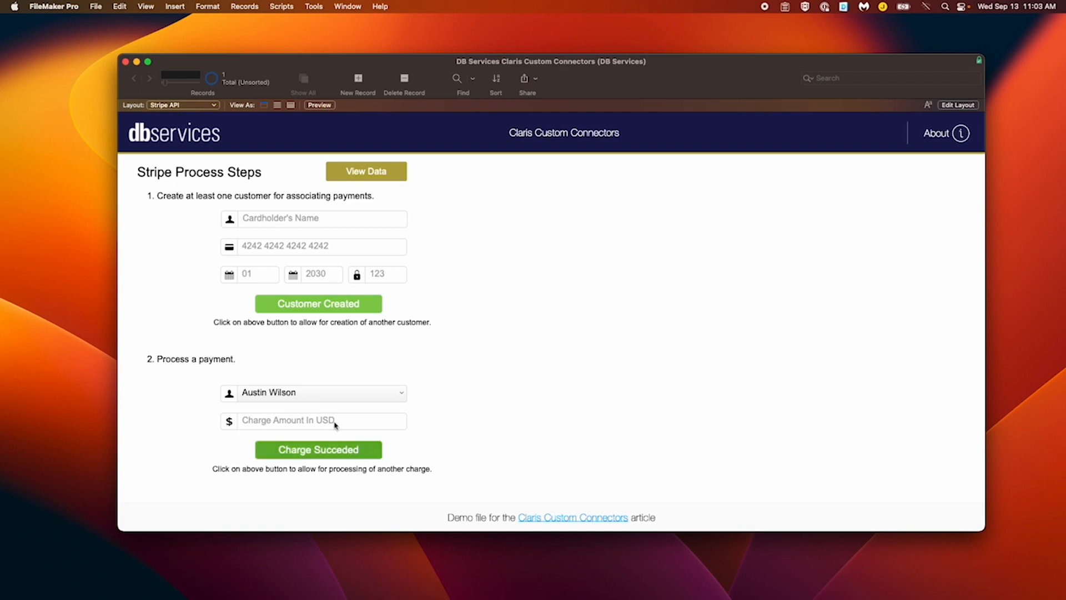
Open the Data View of stored customers and charges, then bring Stripe's Customers page forward
{"action": "left_click", "coordinate": [356, 176]}
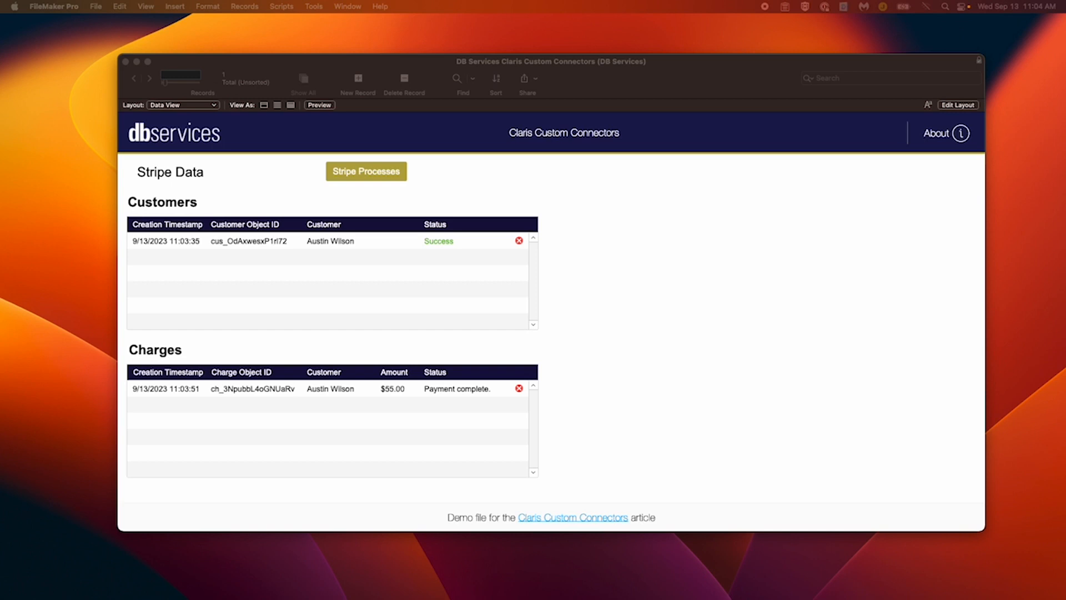
{"action": "left_click_drag", "start_coordinate": [325, 133], "coordinate": [912, 42]}
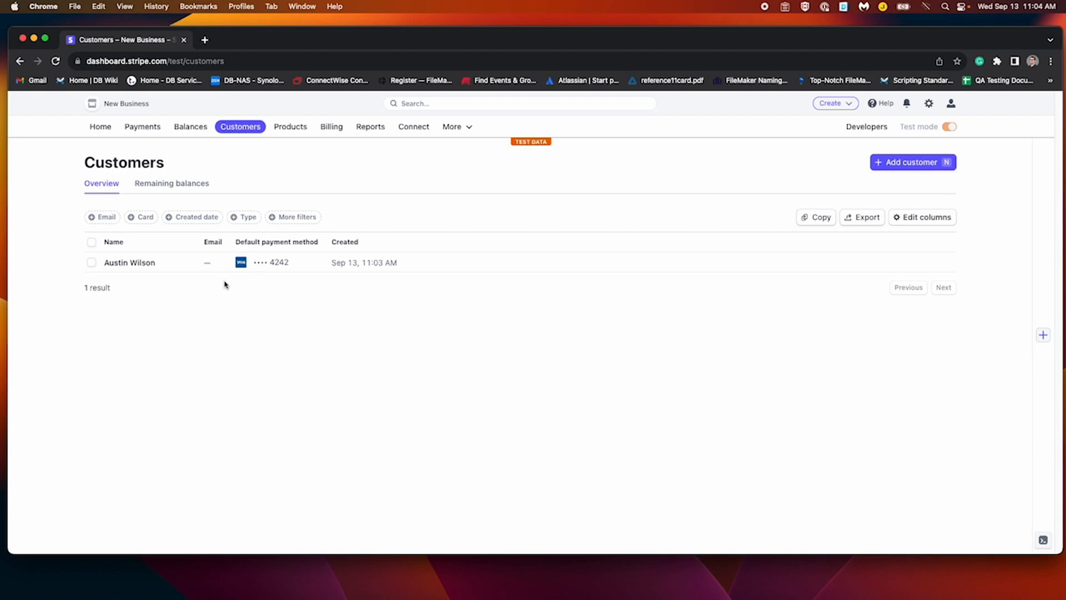
Open Stripe's test Payments list to find the succeeded $55.00 charge
{"action": "left_click", "coordinate": [134, 132]}
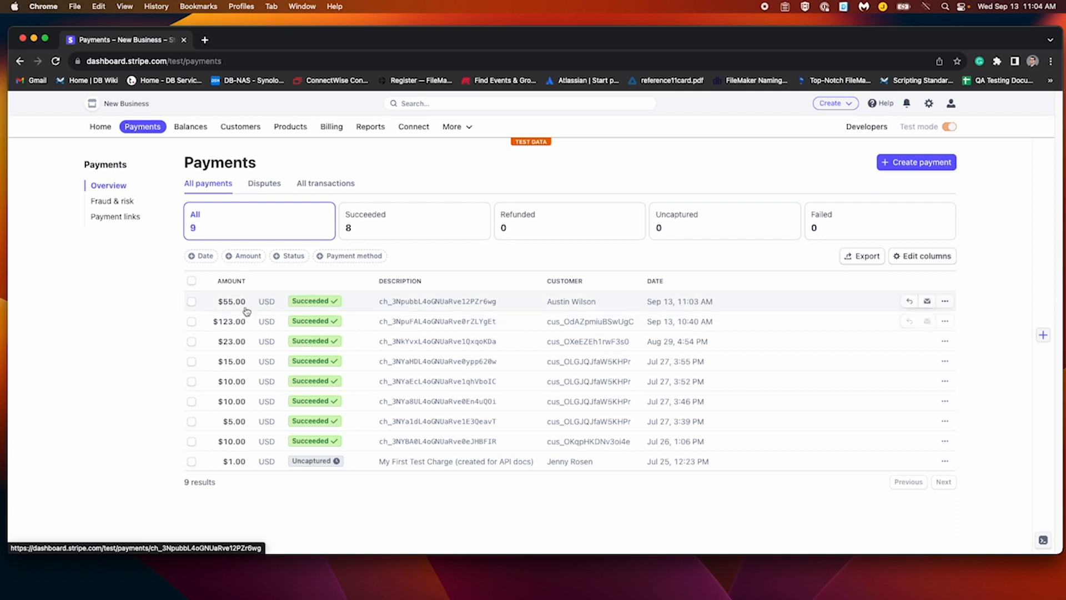